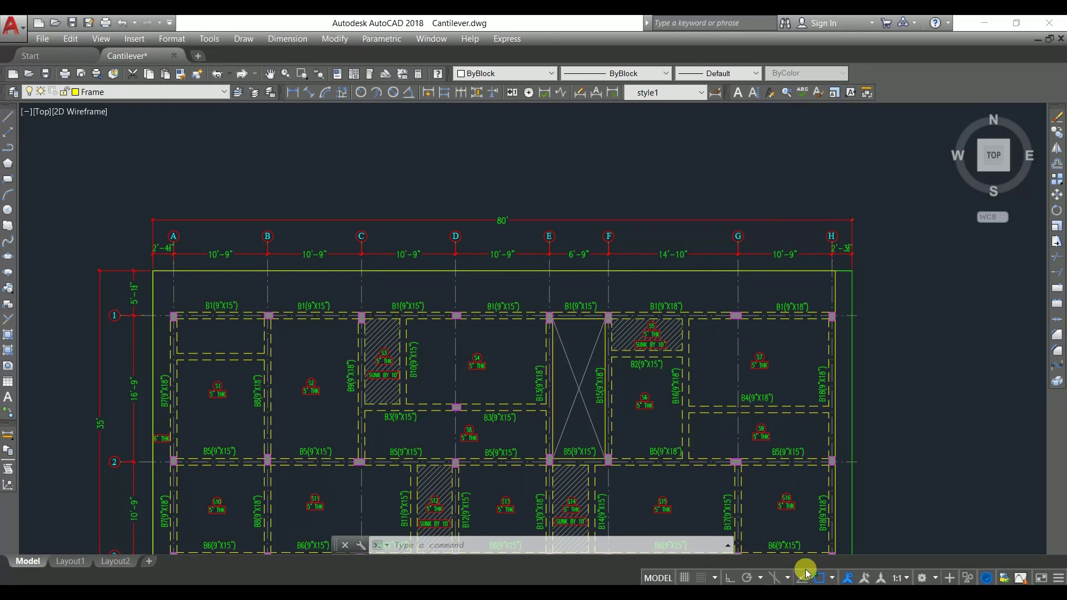
# Pan and zoom across the top beams of the framing plan, then zoom out to the L-shaped cantilever outline
pyautogui.moveTo(793, 305); pyautogui.dragTo(766, 236)
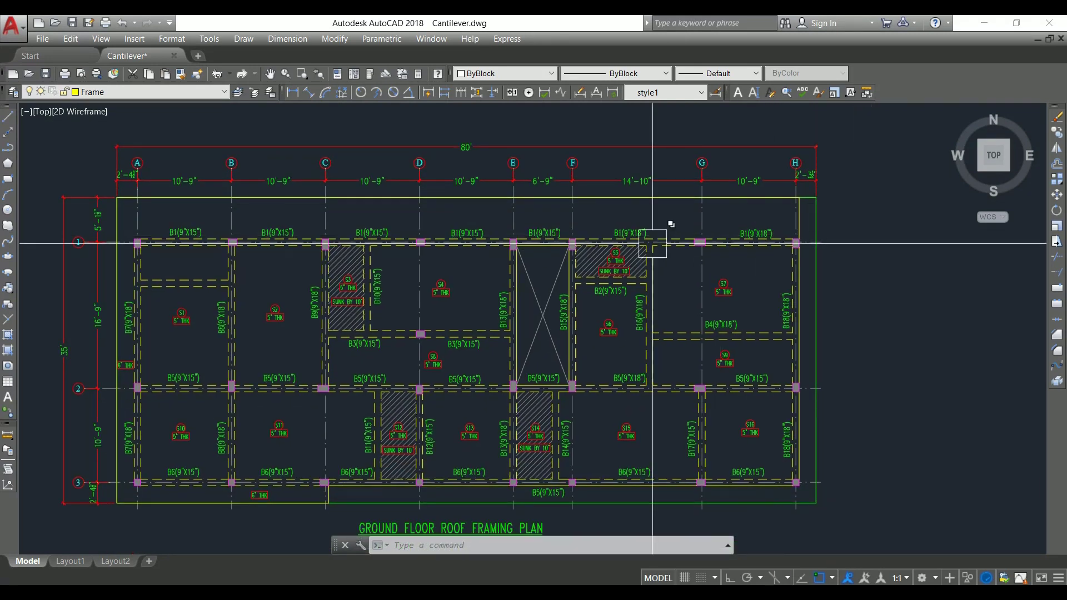
pyautogui.scroll(4, 765, 230)
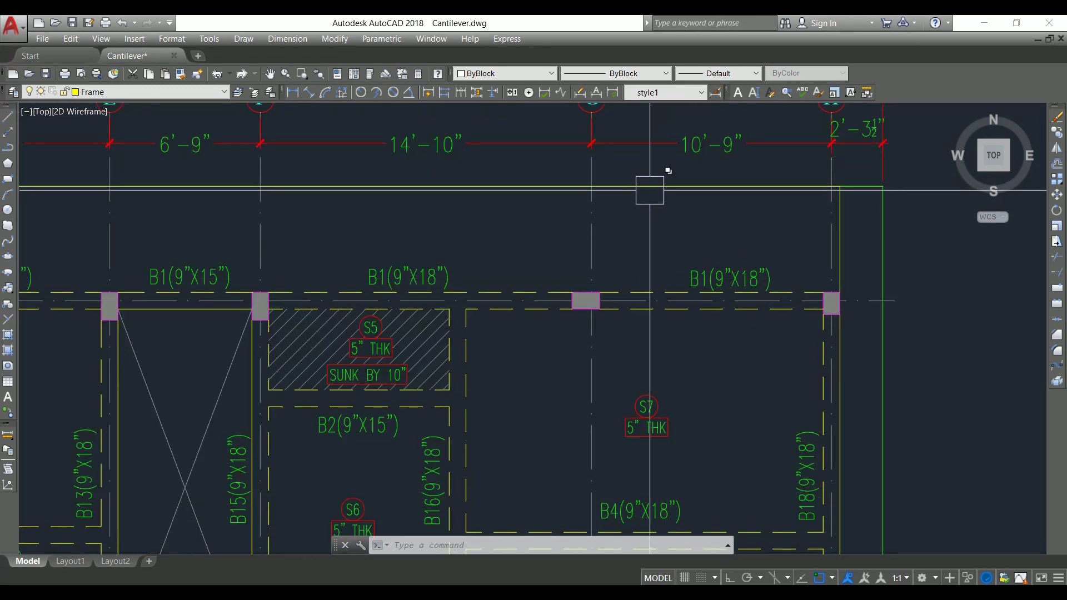
pyautogui.scroll(-2, 649, 190)
pyautogui.moveTo(484, 300); pyautogui.dragTo(583, 300)
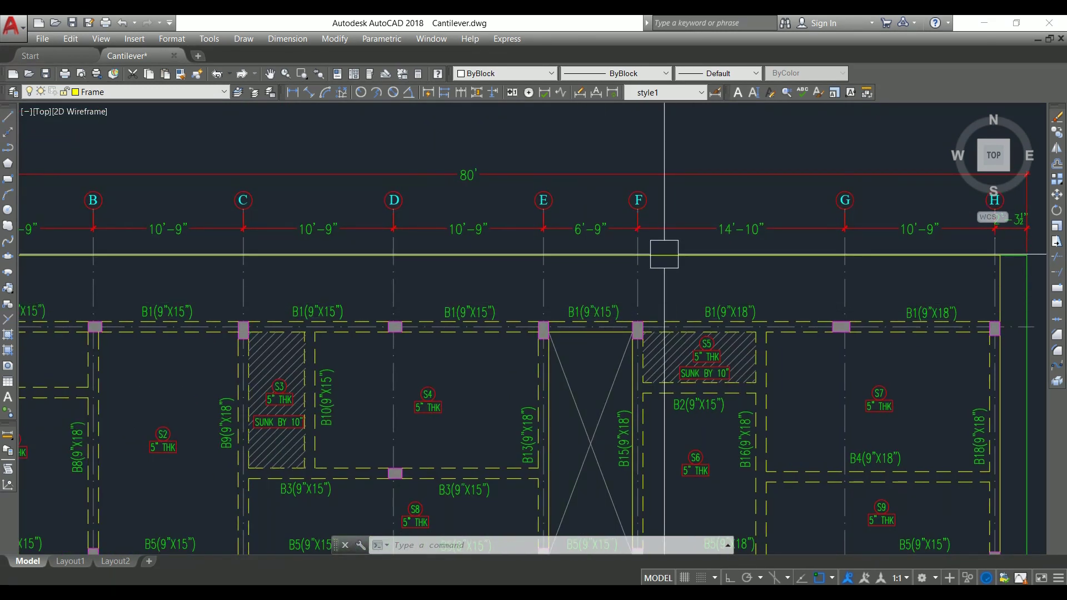
pyautogui.scroll(2, 819, 329)
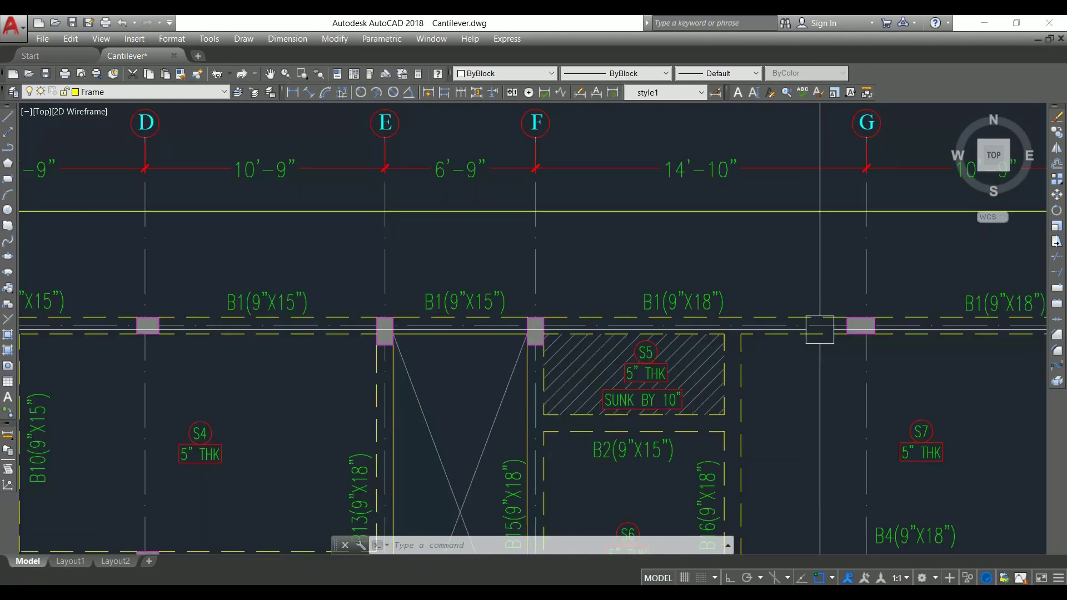
pyautogui.moveTo(819, 329); pyautogui.dragTo(627, 328)
pyautogui.scroll(-4, 528, 357)
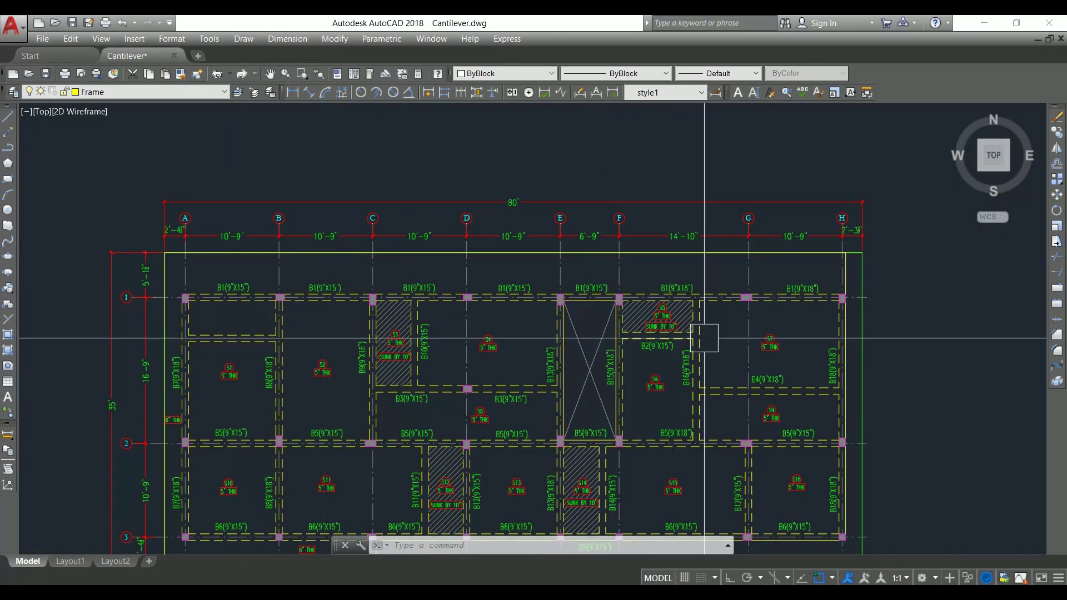
pyautogui.scroll(4, 773, 300)
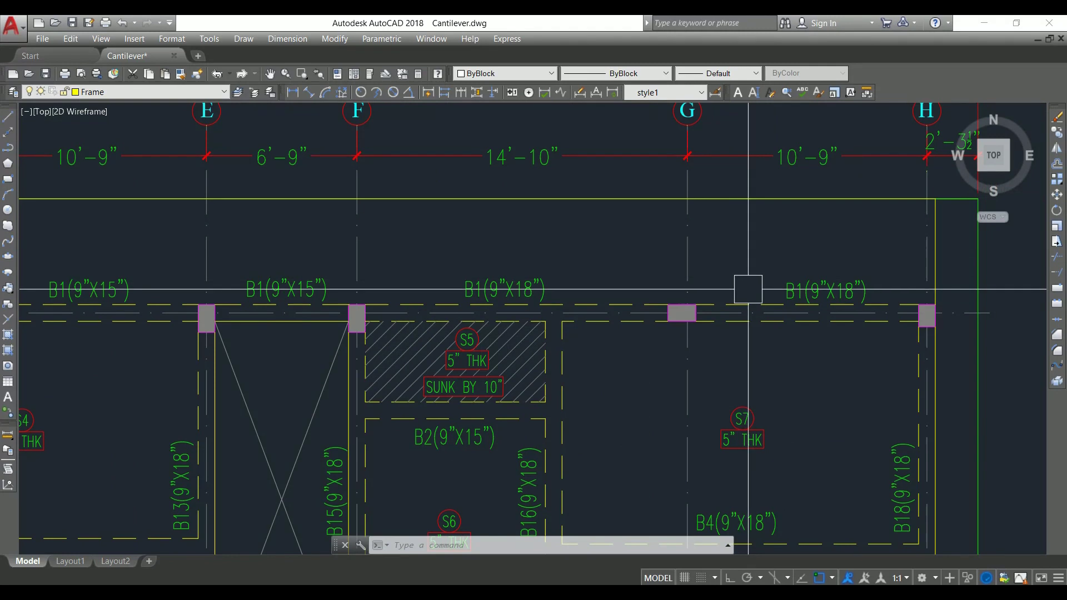
pyautogui.moveTo(752, 319); pyautogui.dragTo(606, 315)
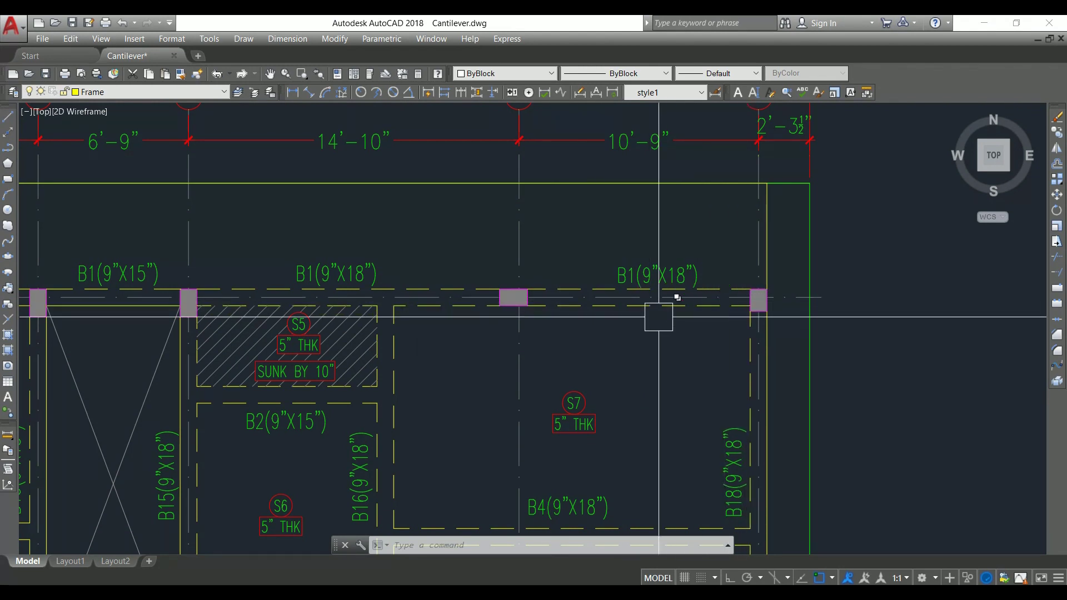
pyautogui.scroll(-6, 658, 317)
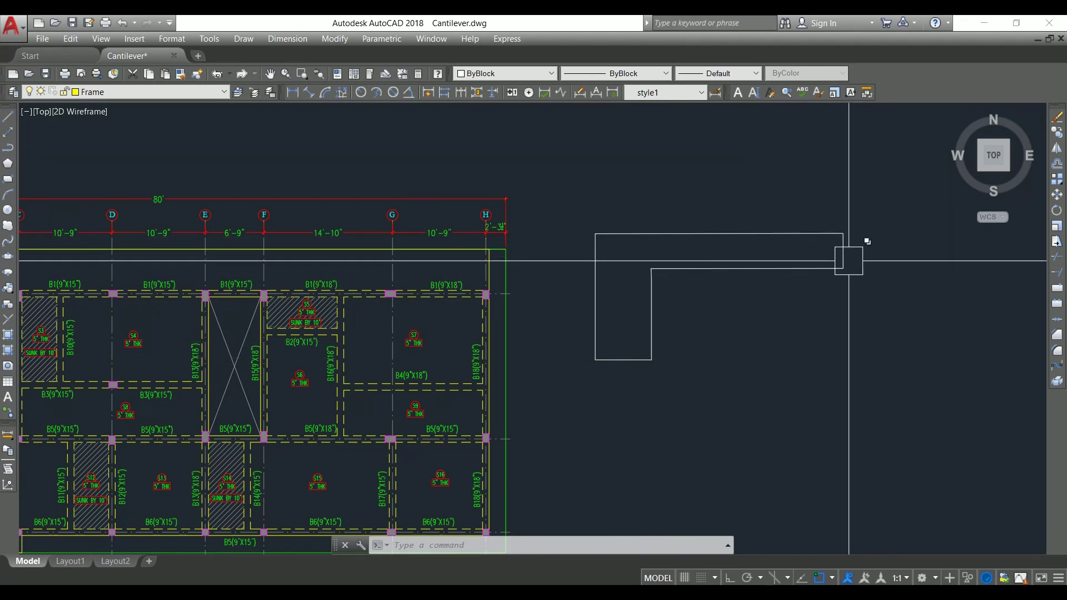
# Retype the label inside the L-shaped cantilever as the moment wl^2/2
pyautogui.write('c')
pyautogui.press('Return')
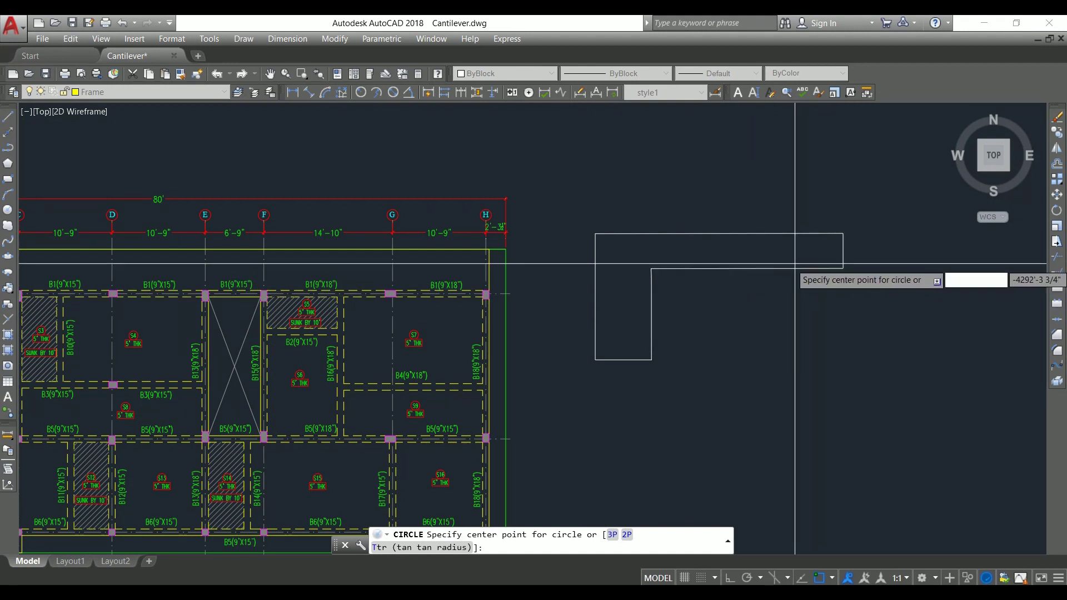
pyautogui.click(564, 211)
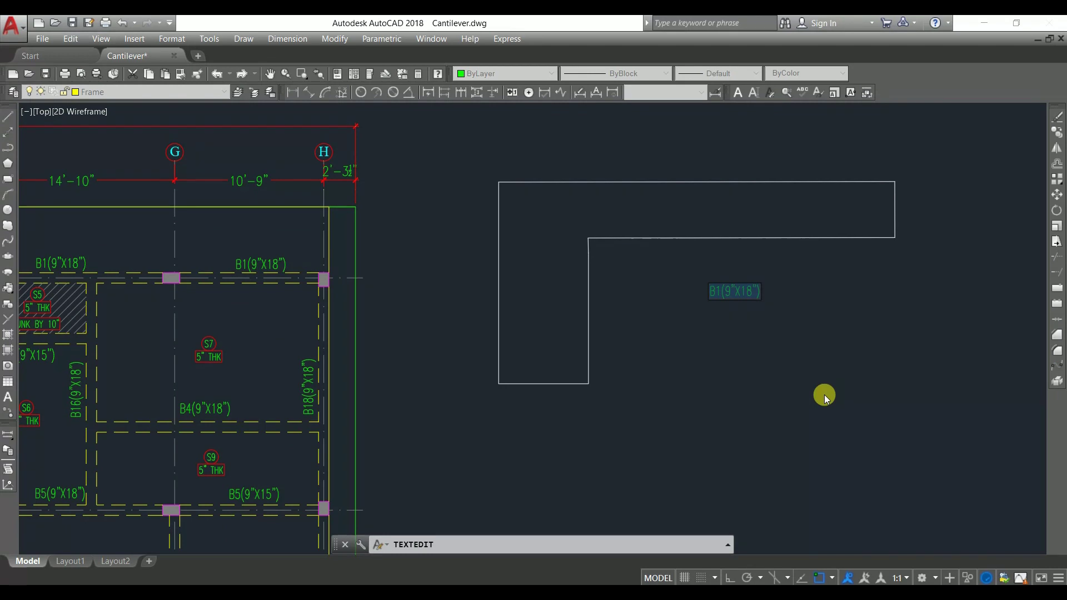
pyautogui.write('W')
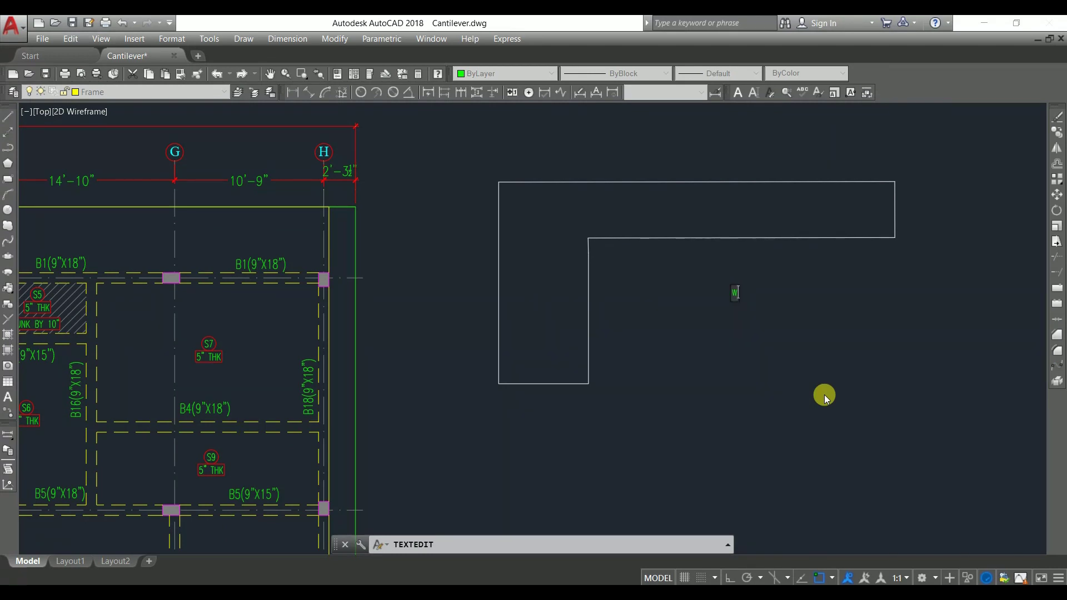
pyautogui.write('1^')
pyautogui.write('2/2')
pyautogui.click(755, 401)
pyautogui.press('Escape')
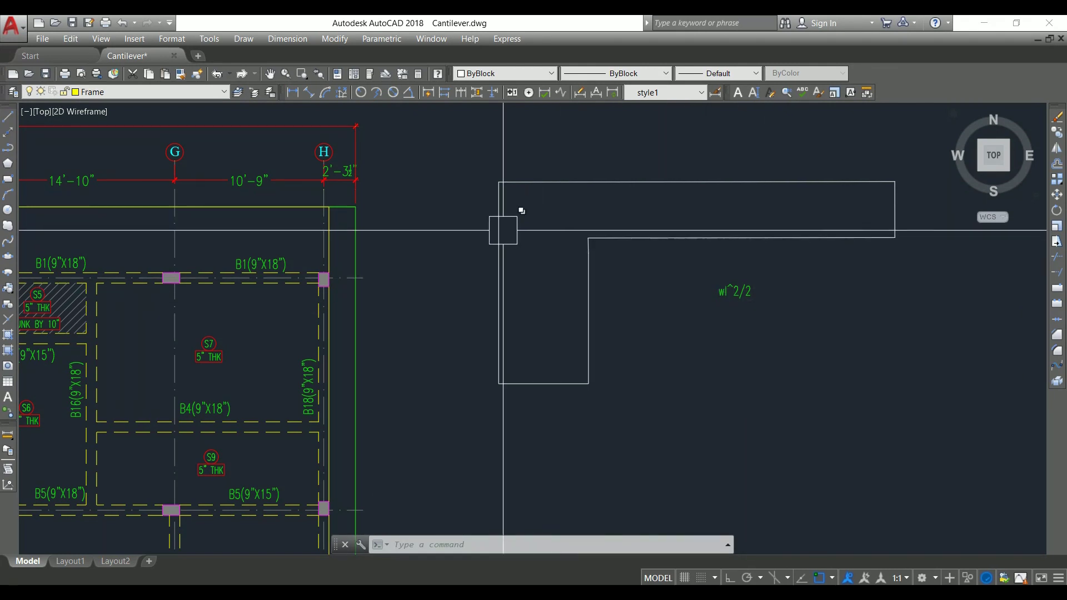
# Draw a circle centred on the cantilever's corner joint to hold the Torsion label
pyautogui.click(9, 210)
pyautogui.click(456, 163)
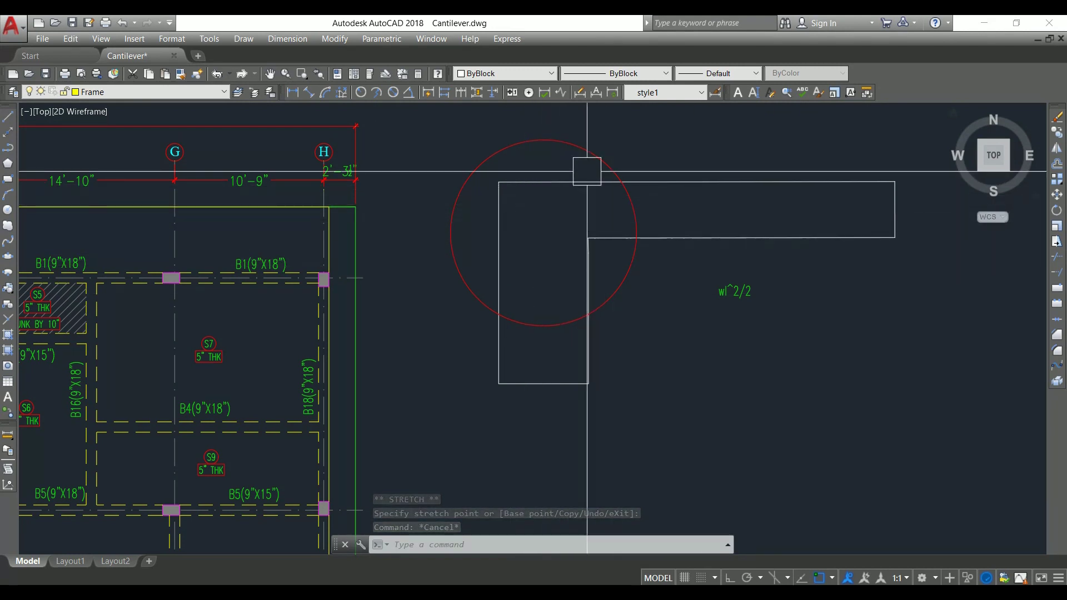
pyautogui.scroll(-2, 599, 342)
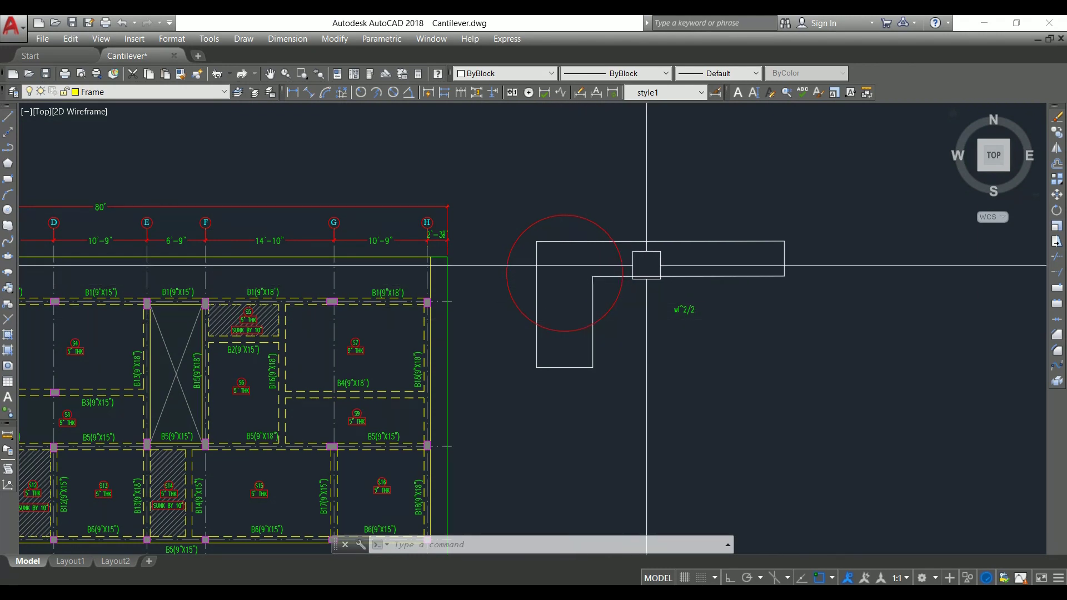
pyautogui.scroll(3, 556, 302)
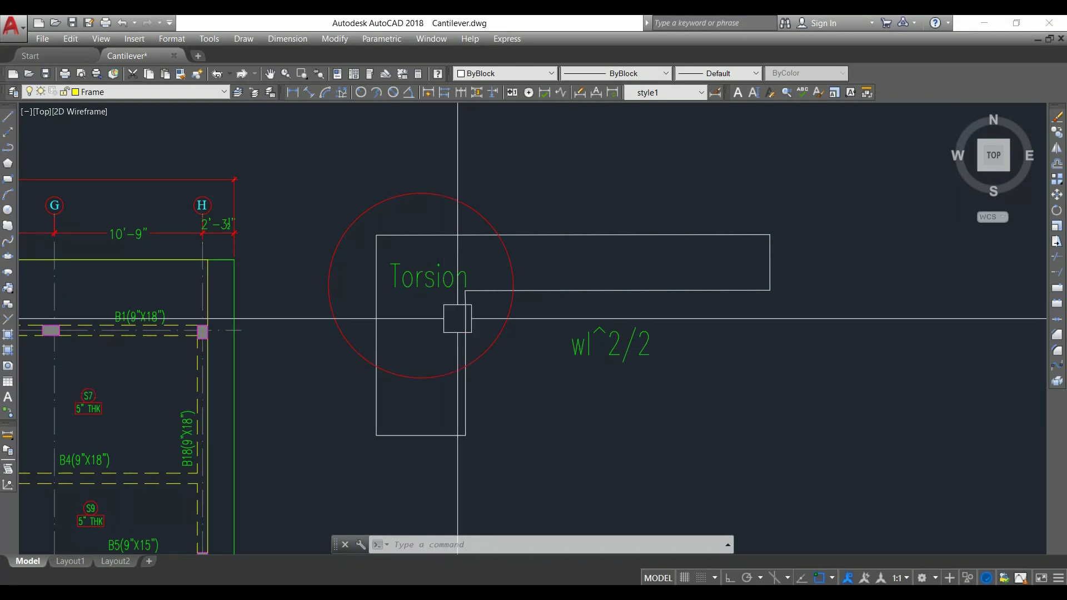
# Copy the Torsion label above the sketch and reword it as the Framed structure title
pyautogui.click(453, 275)
pyautogui.click(1058, 134)
pyautogui.click(428, 275)
pyautogui.click(604, 154)
pyautogui.press('Escape')
pyautogui.click(604, 154)
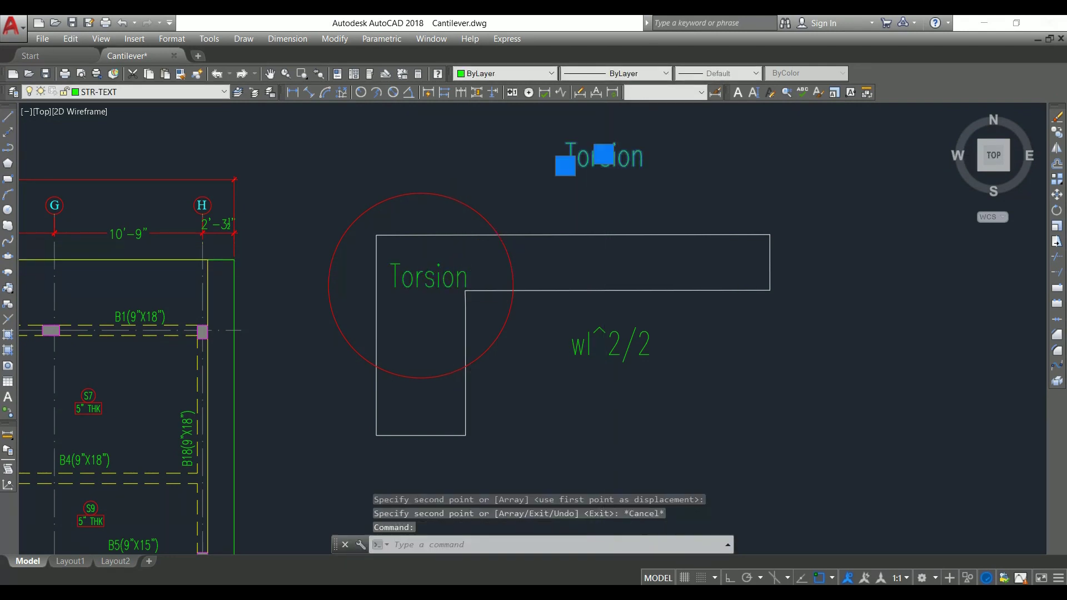
pyautogui.doubleClick(604, 153)
pyautogui.write('Framed structure')
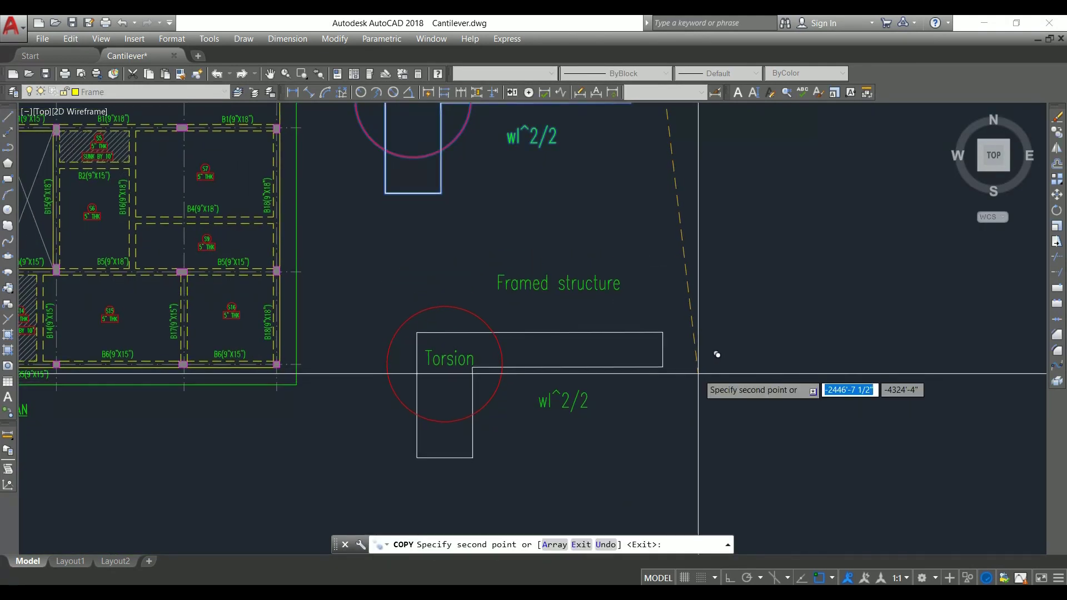
# Start editing the duplicated sketch's title to read Load bearing structure
pyautogui.press('Escape')
pyautogui.click(558, 284)
pyautogui.doubleClick(494, 295)
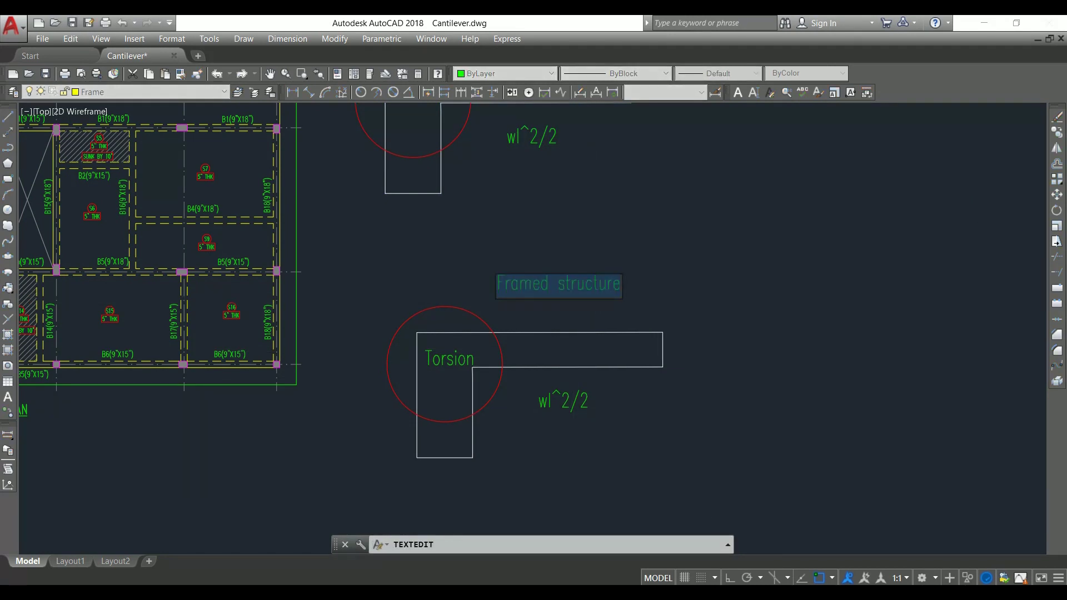
pyautogui.click(504, 291)
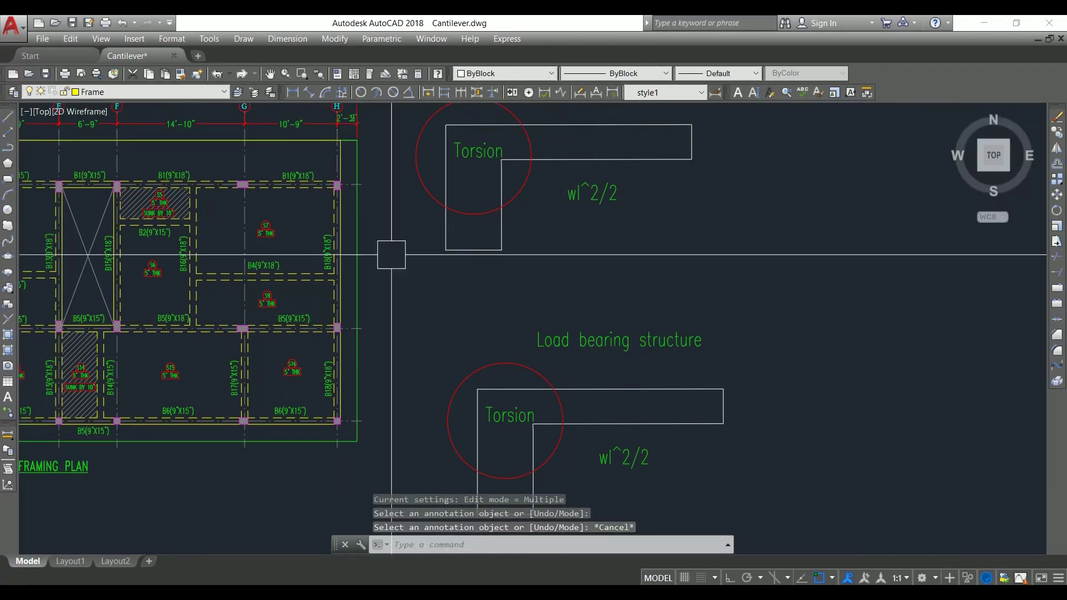
# Zoom in on the lower sketch and select its horizontal edge line, cancelling the stretch
pyautogui.scroll(3, 533, 342)
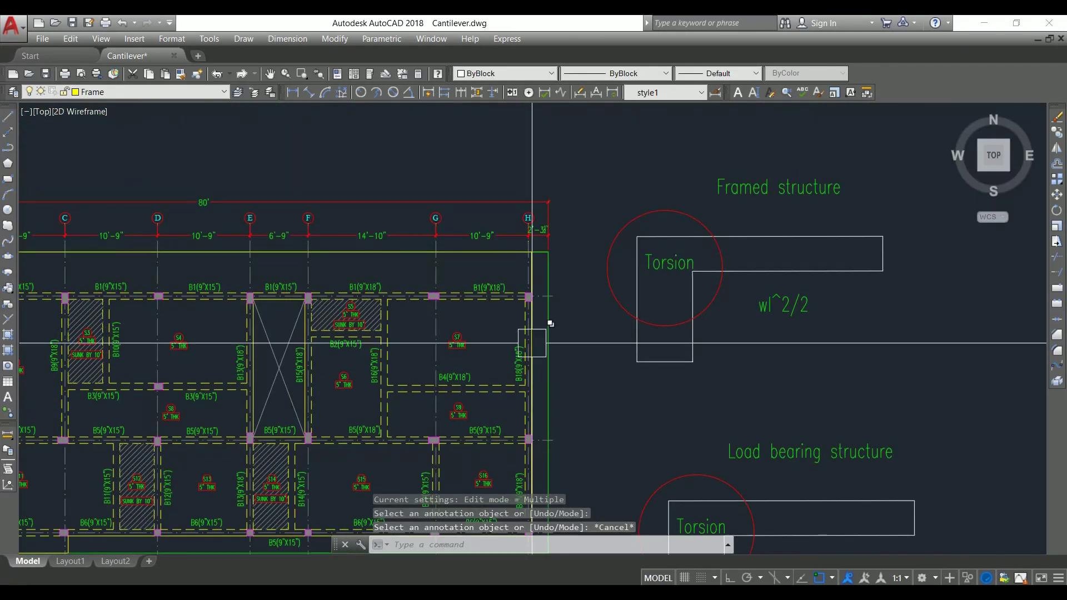
pyautogui.scroll(2, 422, 297)
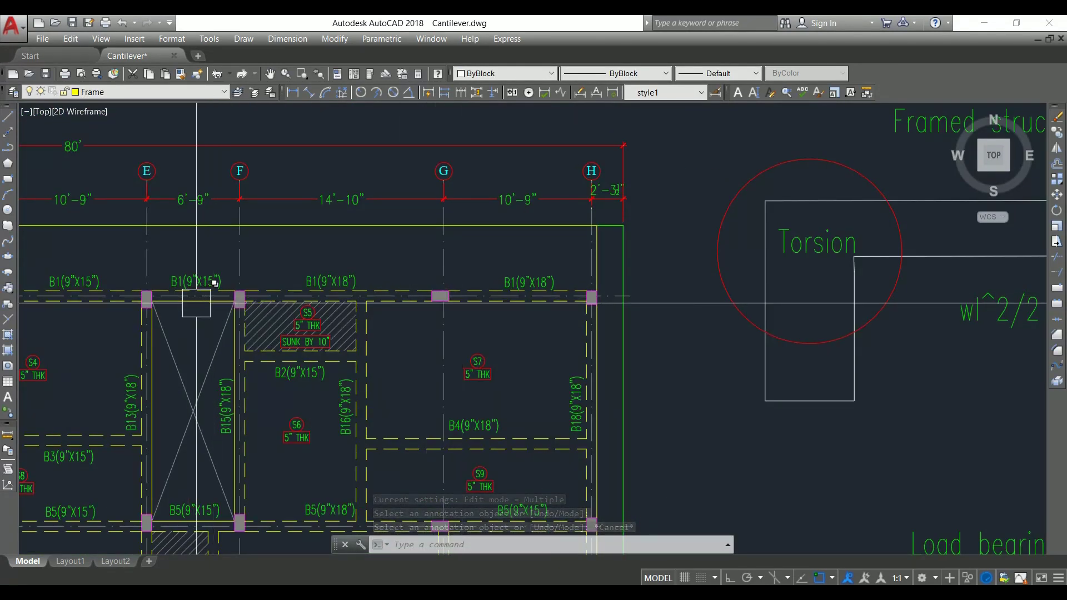
pyautogui.scroll(2, 399, 298)
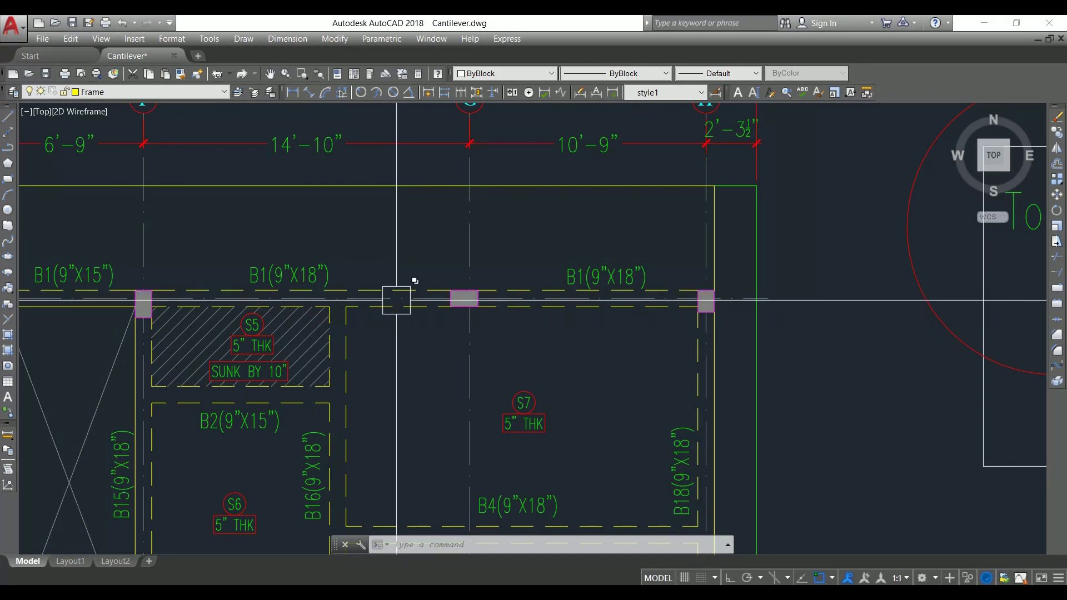
pyautogui.scroll(-5, 262, 214)
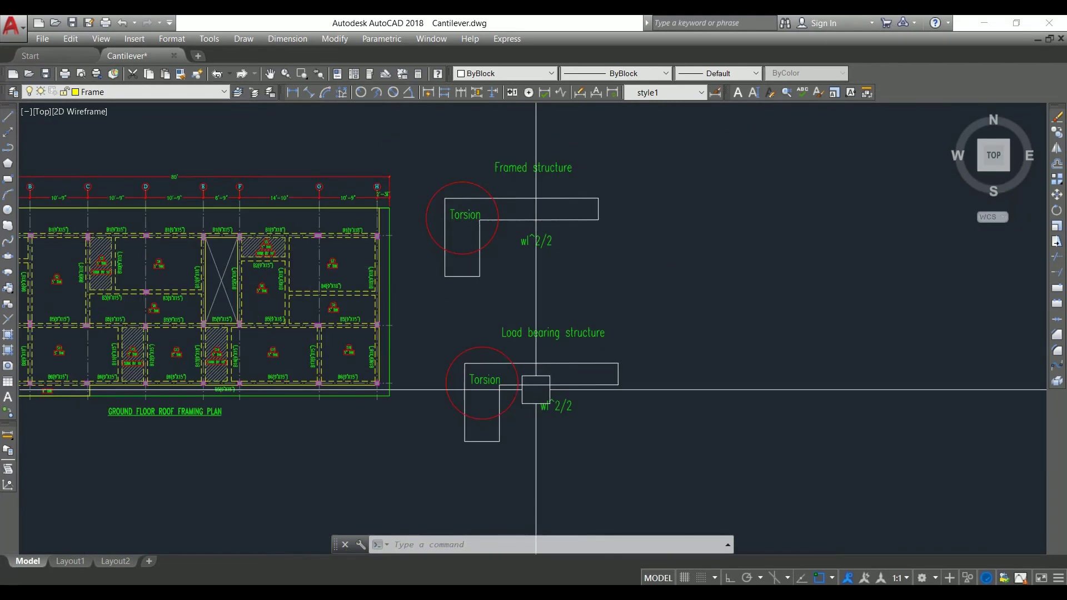
pyautogui.scroll(5, 533, 320)
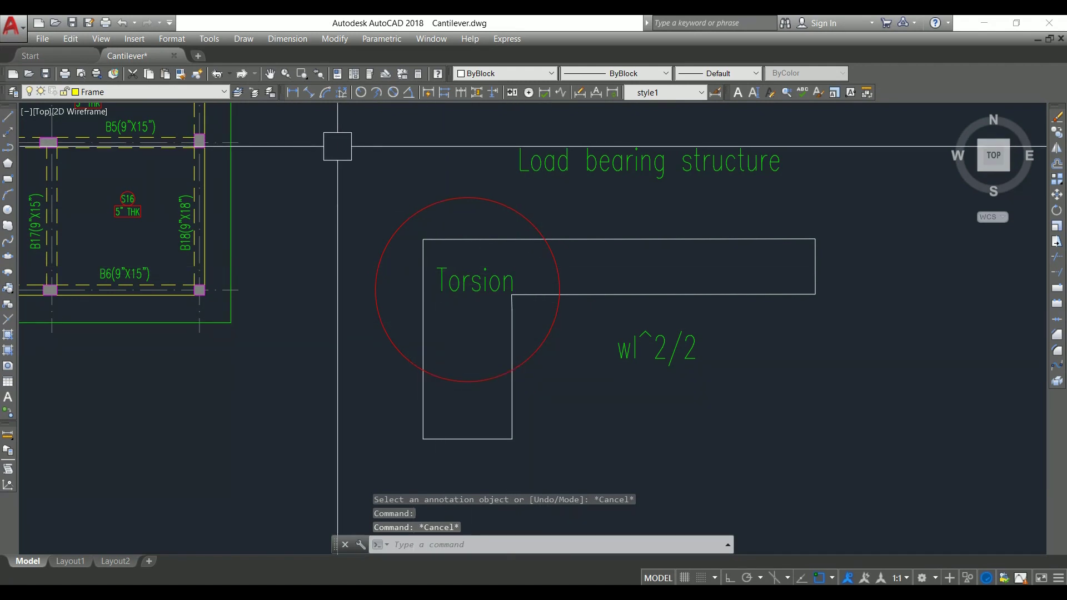
pyautogui.scroll(2, 529, 310)
pyautogui.click(503, 284)
pyautogui.click(500, 284)
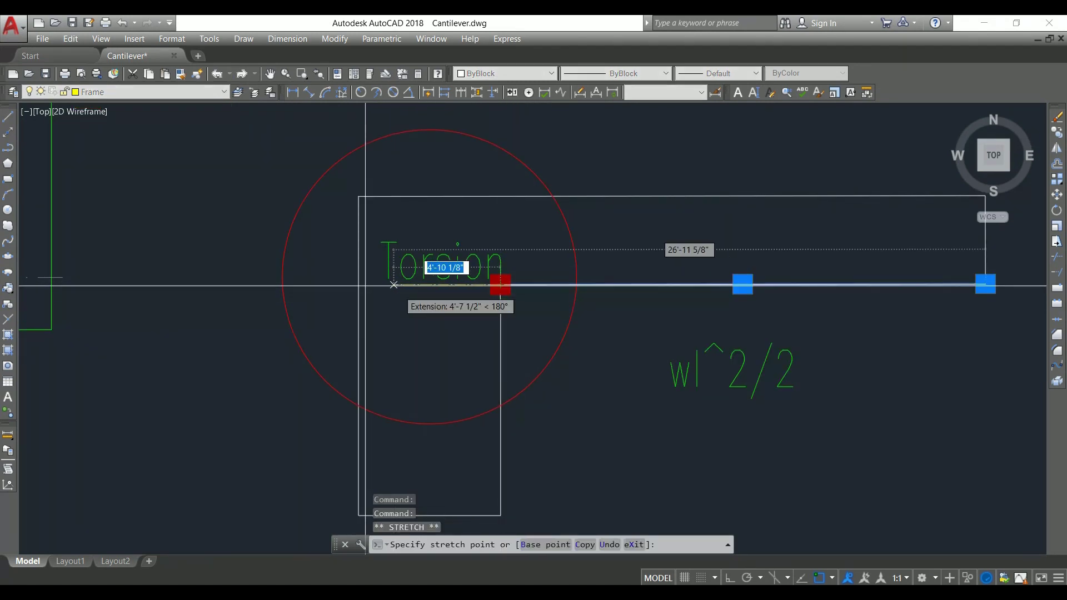
pyautogui.press('Escape')
# Review the lower sketch's Load bearing structure caption and diagonally hatched wall
pyautogui.scroll(-2, 424, 317)
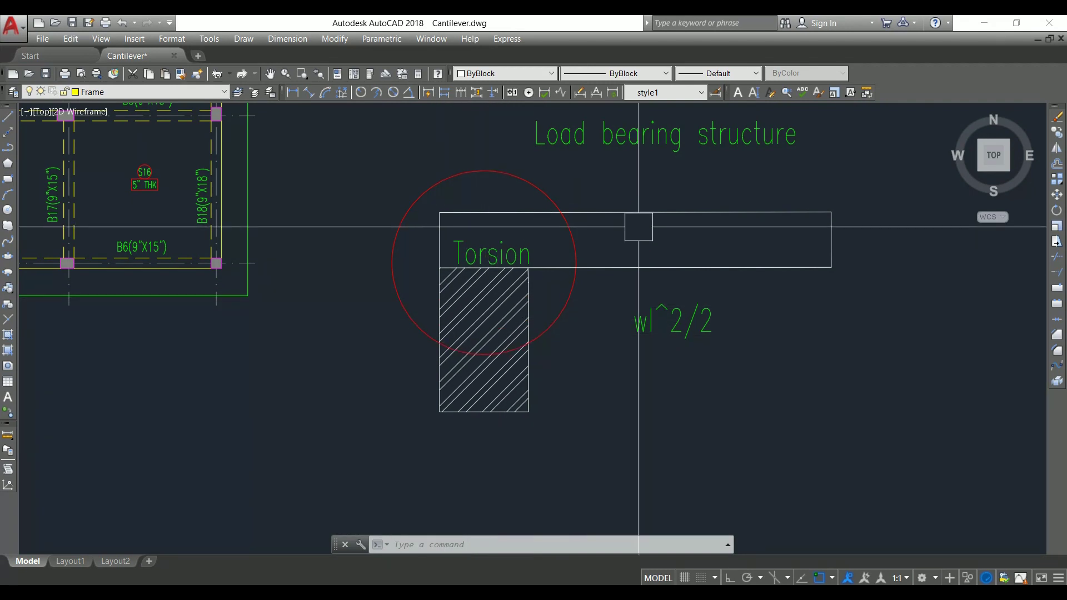
pyautogui.scroll(2, 517, 281)
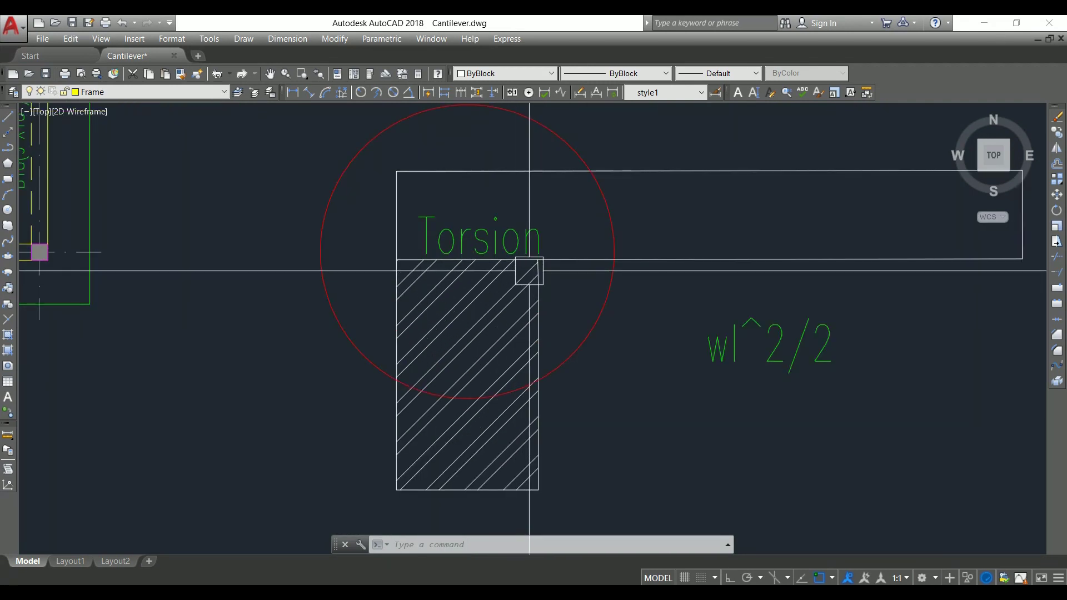
pyautogui.scroll(-4, 563, 279)
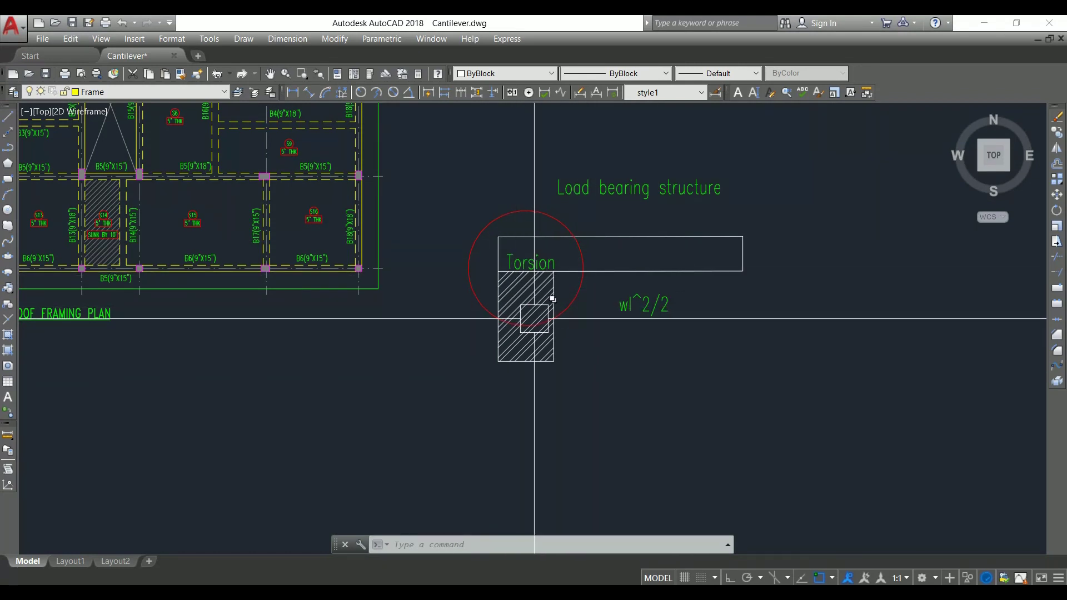
pyautogui.scroll(2, 562, 257)
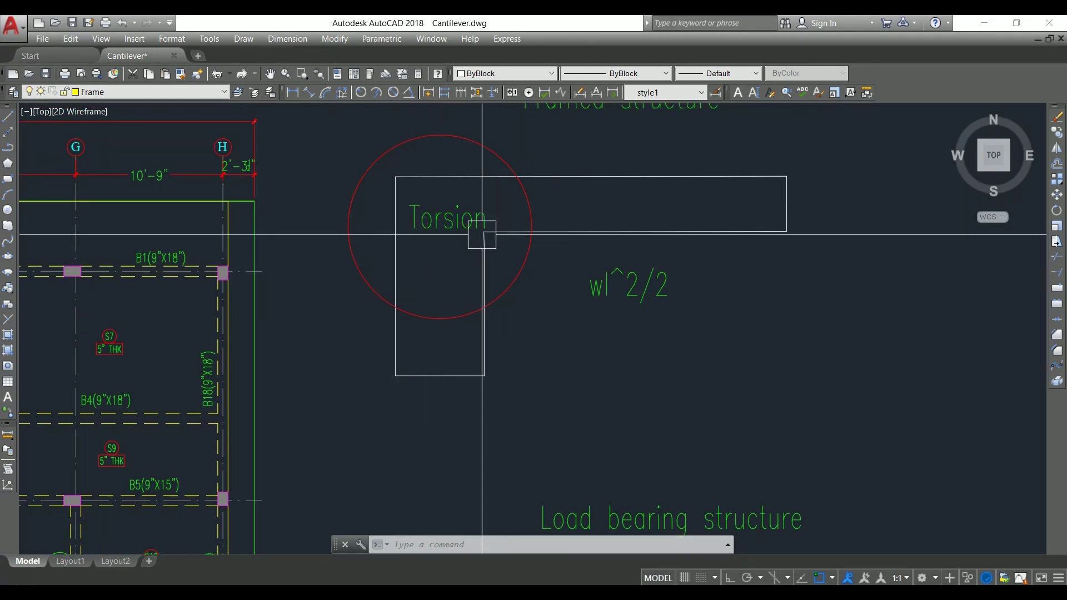
pyautogui.scroll(-5, 386, 278)
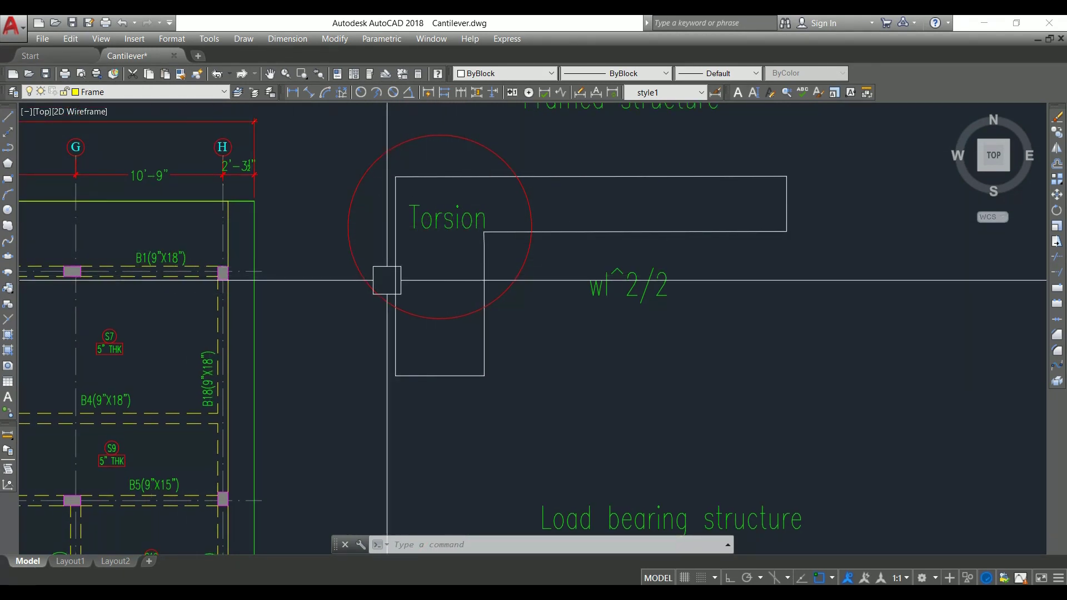
pyautogui.scroll(4, 575, 341)
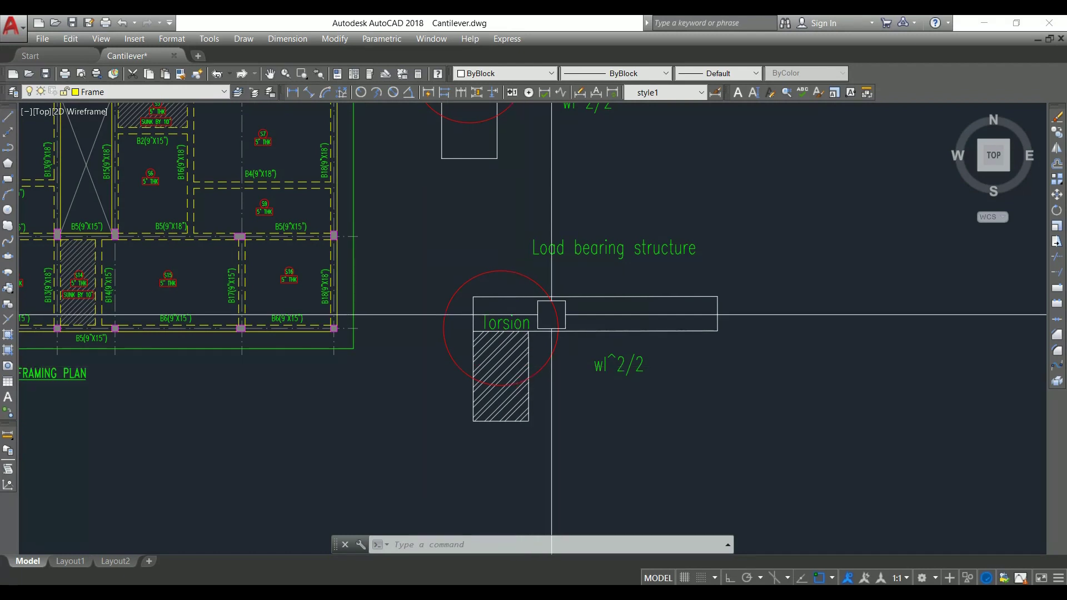
# Delete the lower sketch's red circle, move its label left of the beam and reword it Overturn
pyautogui.click(535, 280)
pyautogui.press('Escape')
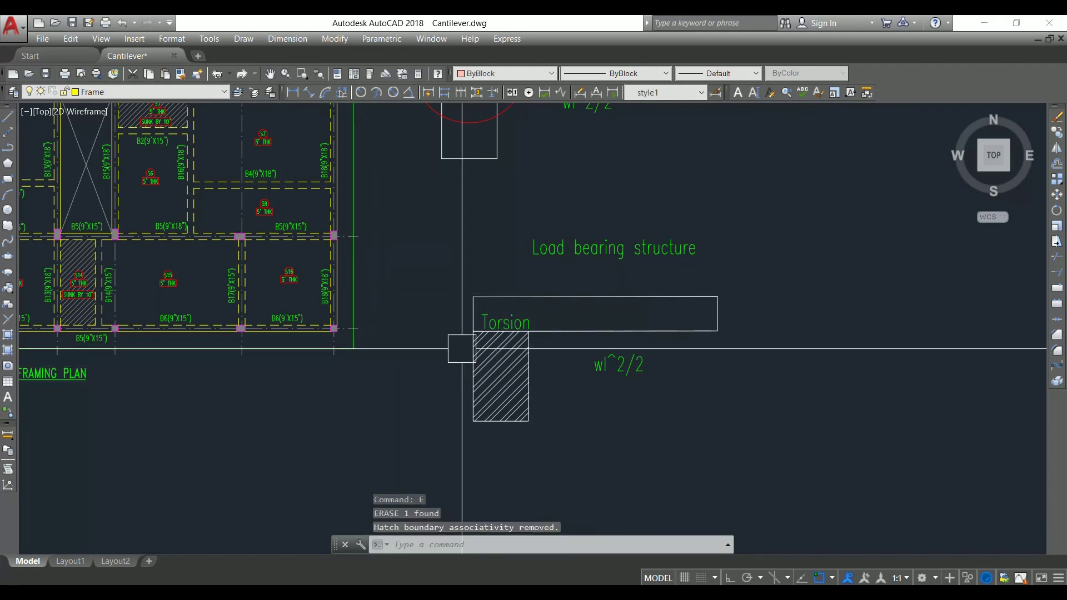
pyautogui.scroll(4, 489, 333)
pyautogui.click(555, 315)
pyautogui.moveTo(555, 312); pyautogui.dragTo(392, 238)
pyautogui.click(392, 238)
pyautogui.doubleClick(392, 239)
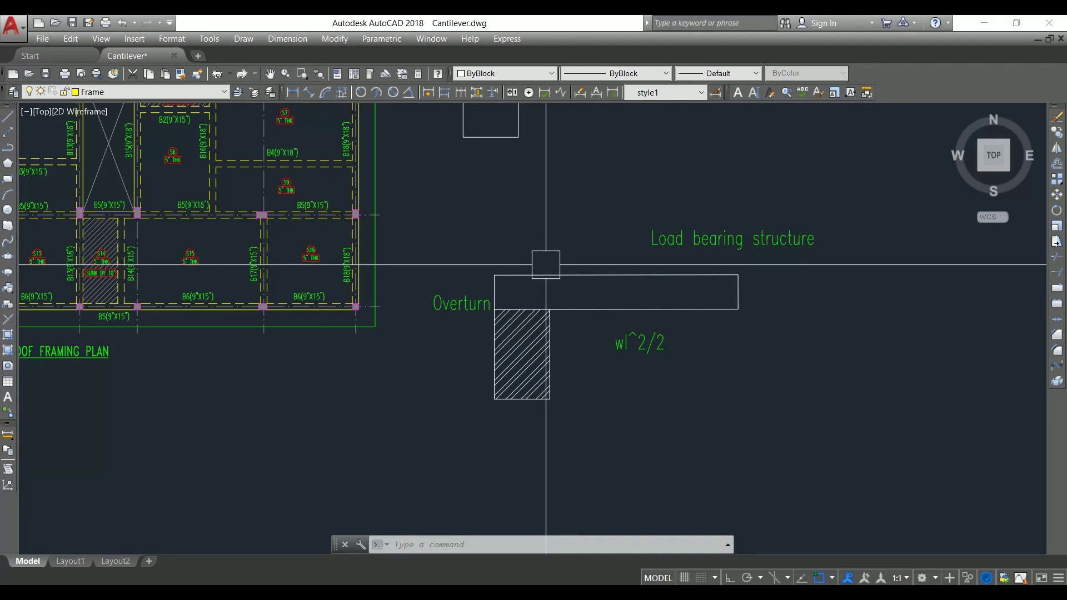
# Copy the hatched wall from below the beam to above it in the load-bearing sketch
pyautogui.click(488, 271)
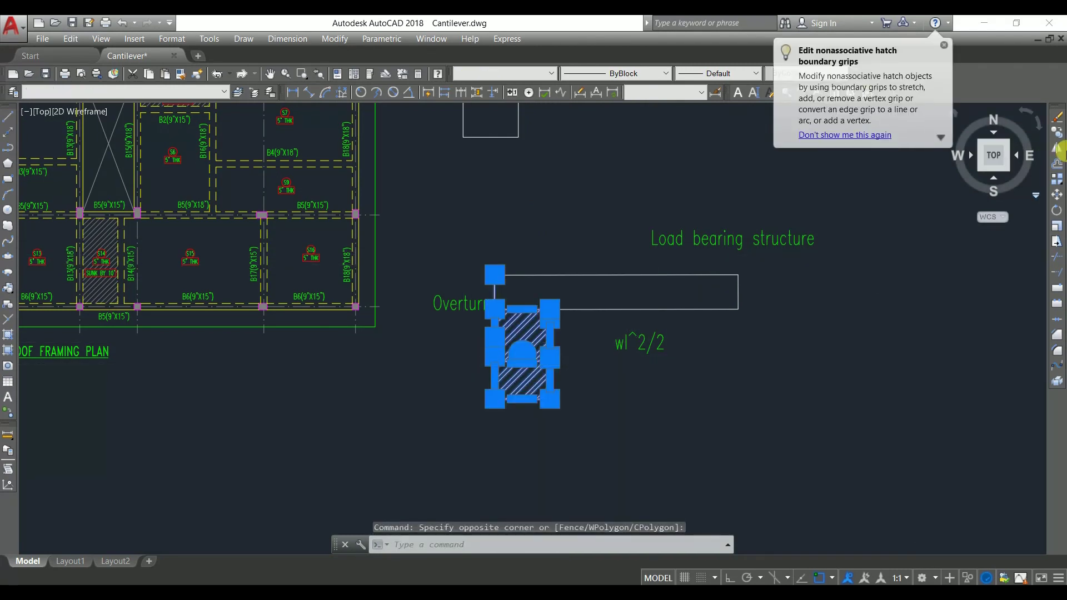
pyautogui.click(1058, 137)
pyautogui.click(548, 401)
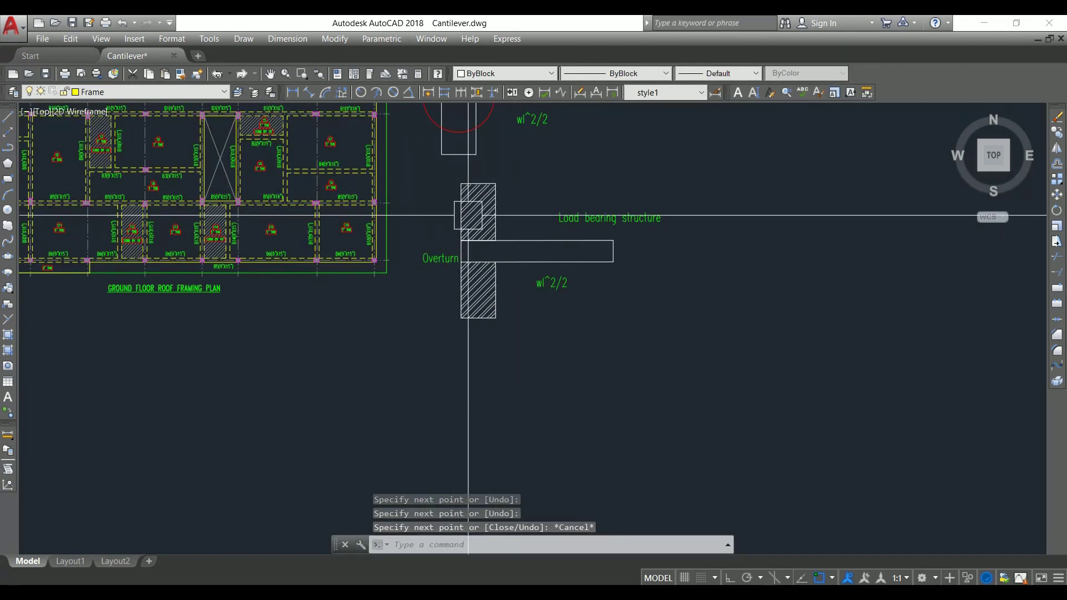
pyautogui.scroll(2, 508, 267)
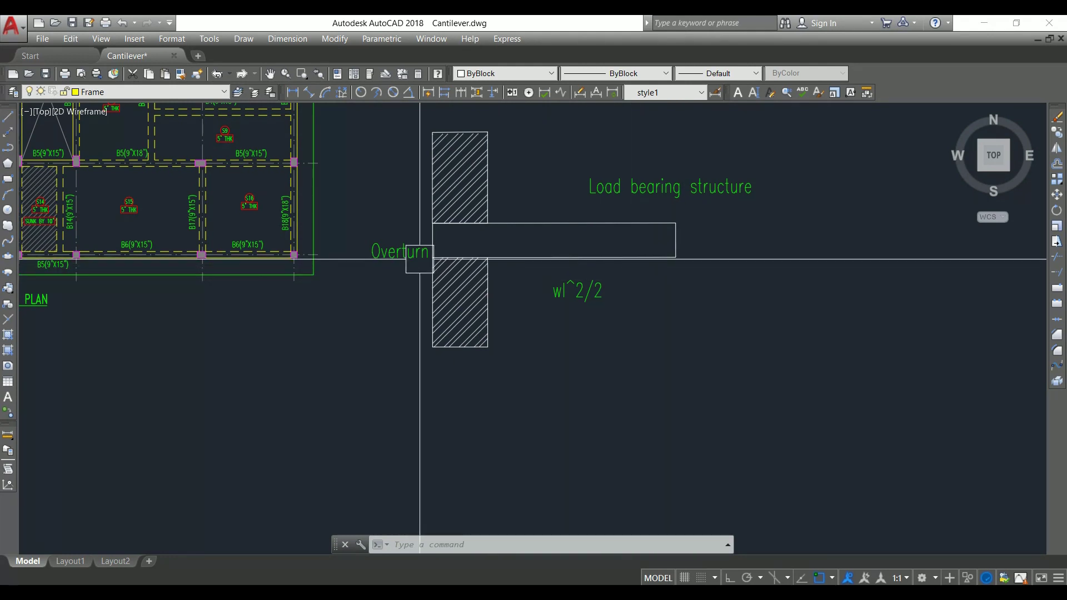
pyautogui.moveTo(419, 258); pyautogui.dragTo(459, 305)
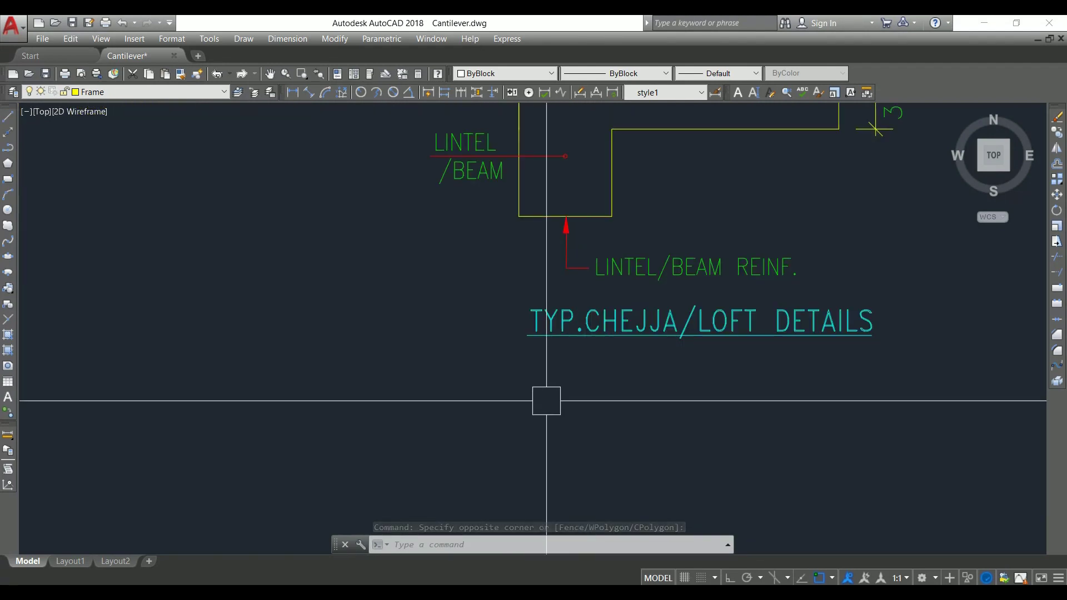
# Zoom out and back in on the framed-structure TYP.CHEJJA/LOFT DETAILS drawing
pyautogui.scroll(-2, 545, 400)
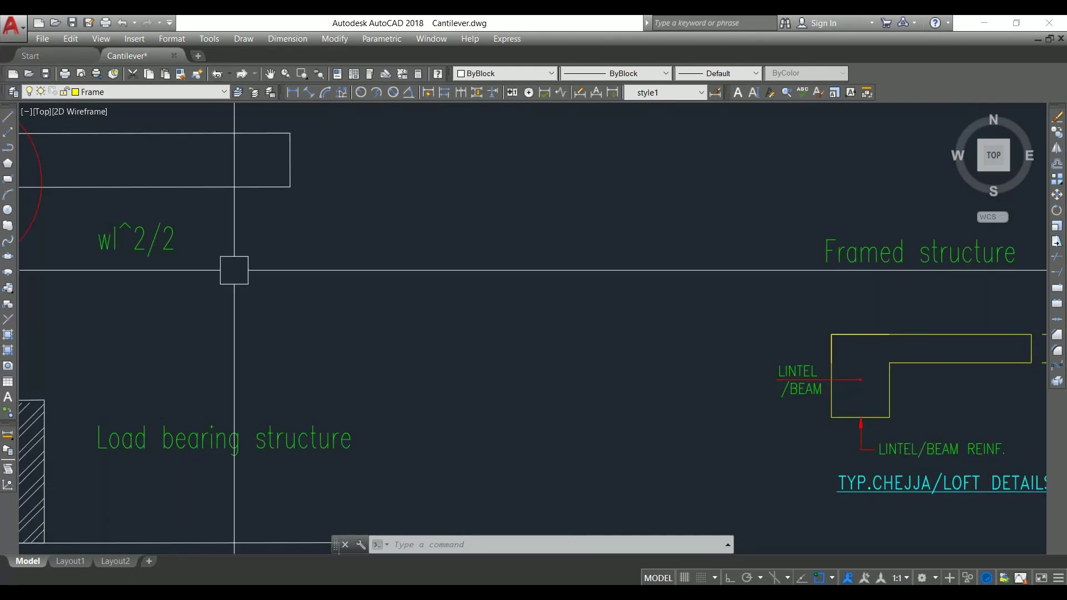
pyautogui.scroll(-2, 261, 266)
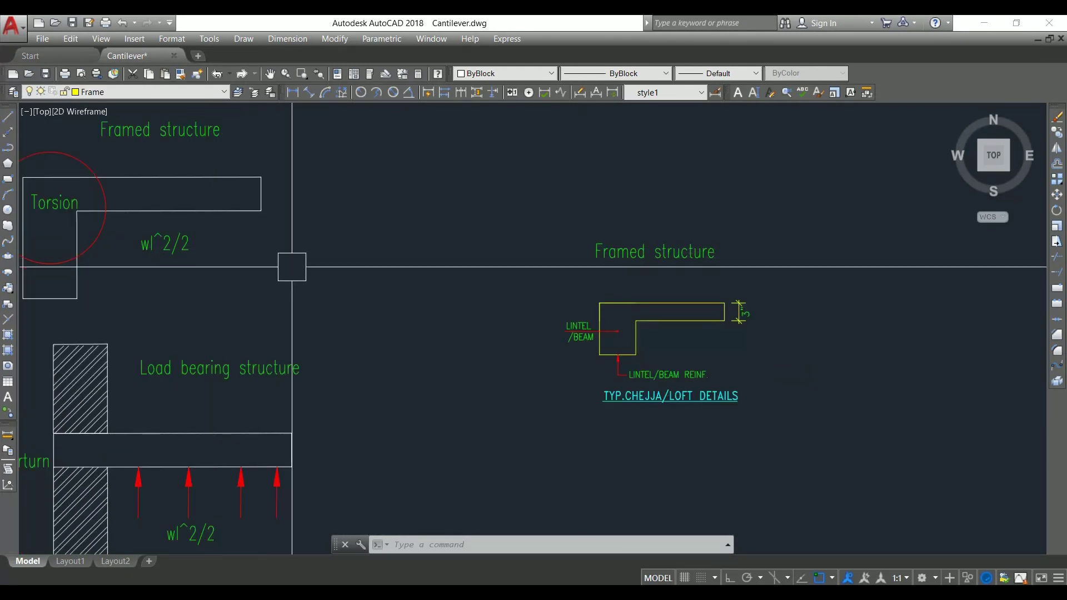
pyautogui.scroll(2, 678, 346)
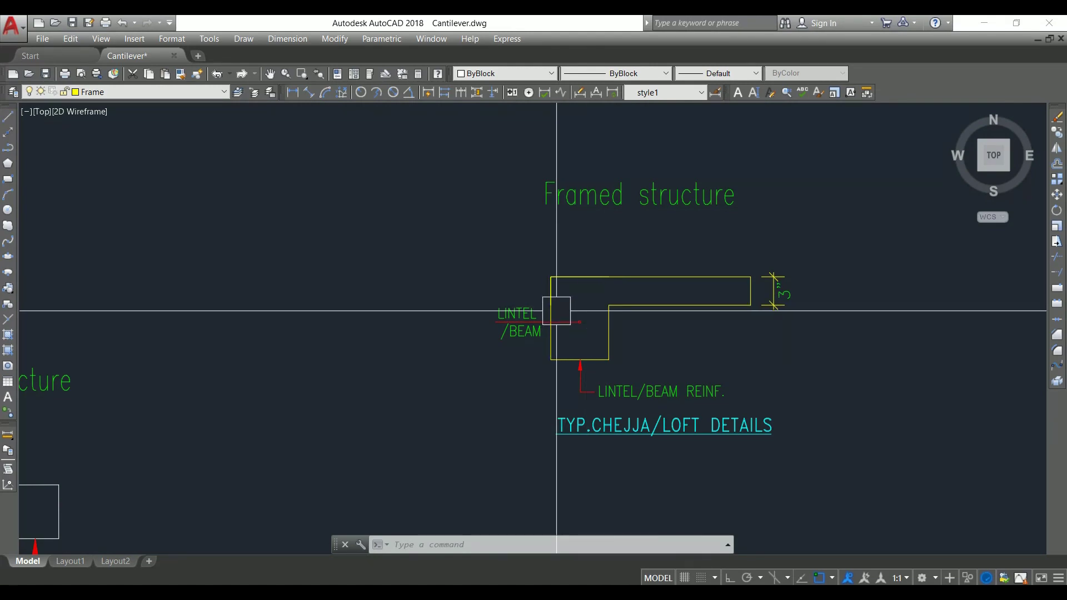
# Copy the framed-structure chejja/loft detail to a new position below it
pyautogui.scroll(-4, 589, 337)
pyautogui.click(709, 328)
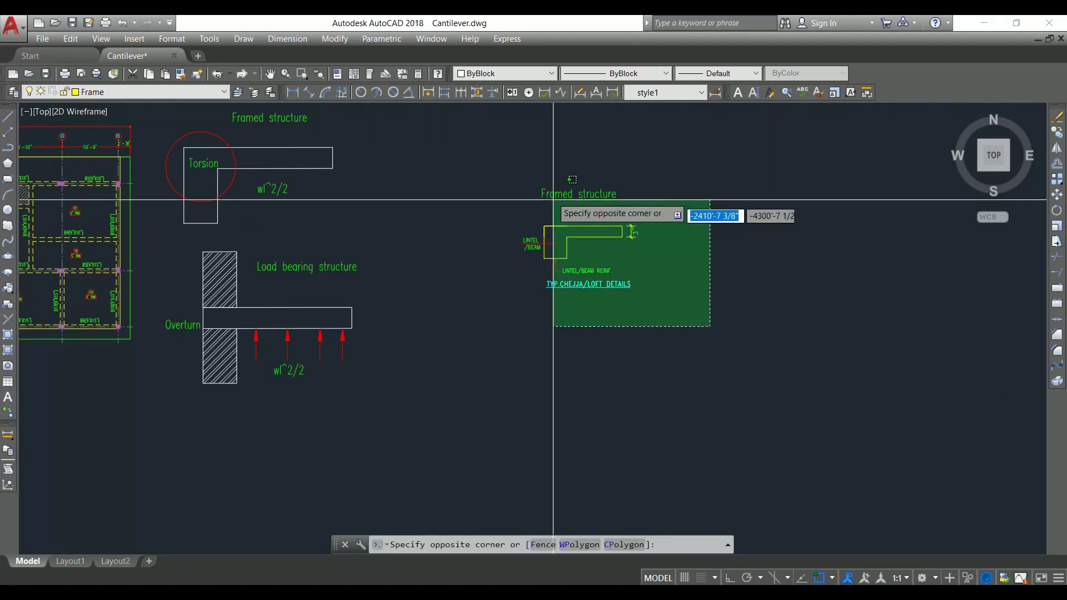
pyautogui.click(516, 166)
pyautogui.click(1057, 132)
pyautogui.click(638, 327)
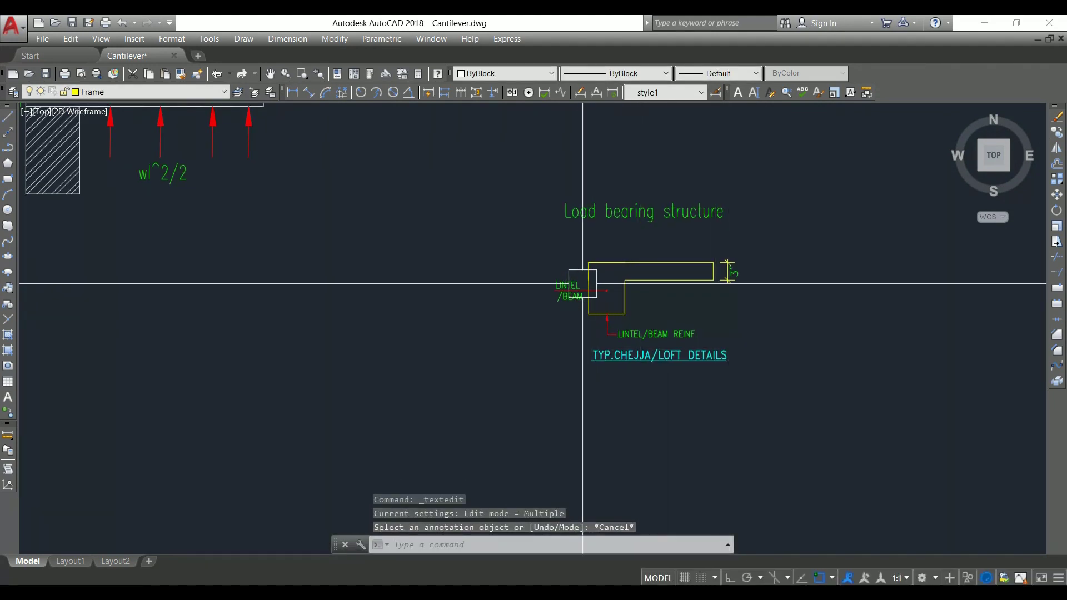
pyautogui.scroll(2, 669, 372)
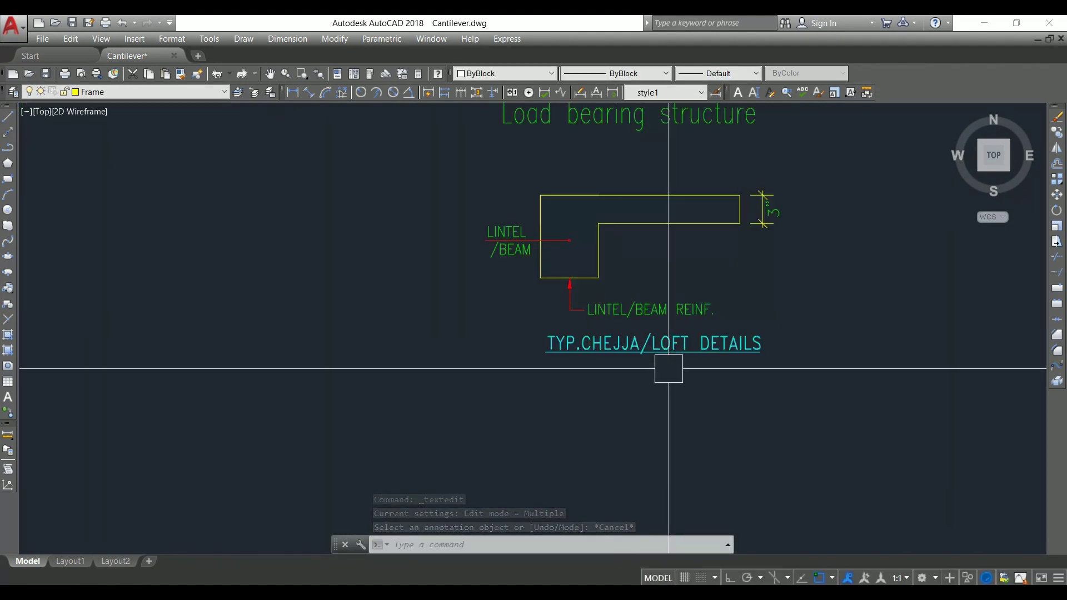
# Move the TYP.CHEJJA/LOFT DETAILS label and reposition the Load bearing structure title above the copy
pyautogui.click(666, 349)
pyautogui.write('m')
pyautogui.press('Return')
pyautogui.click(579, 429)
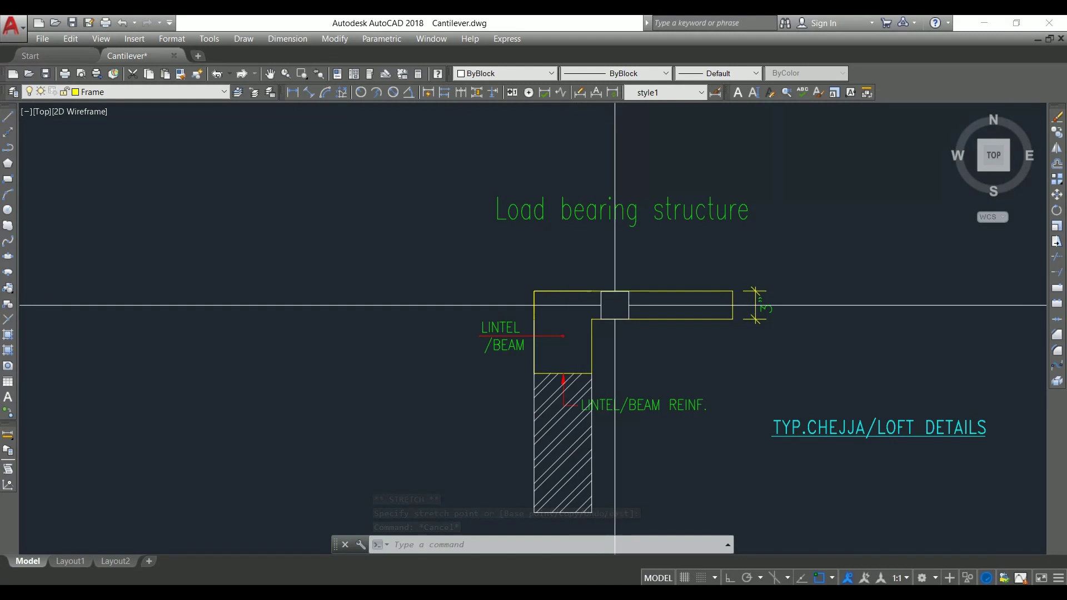
pyautogui.click(657, 206)
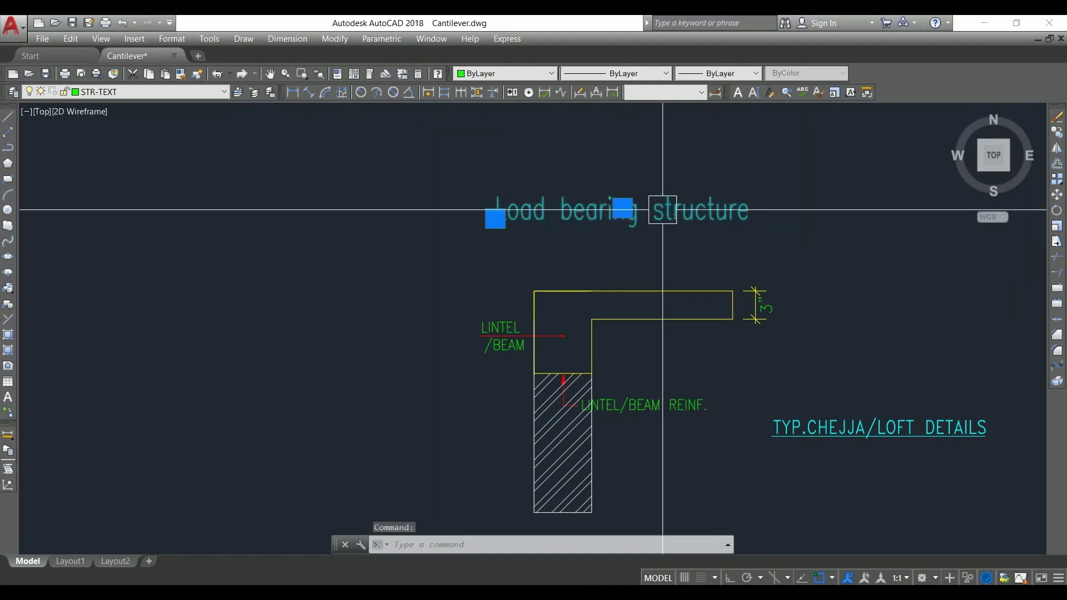
pyautogui.hotkey('ctrl', 'z')
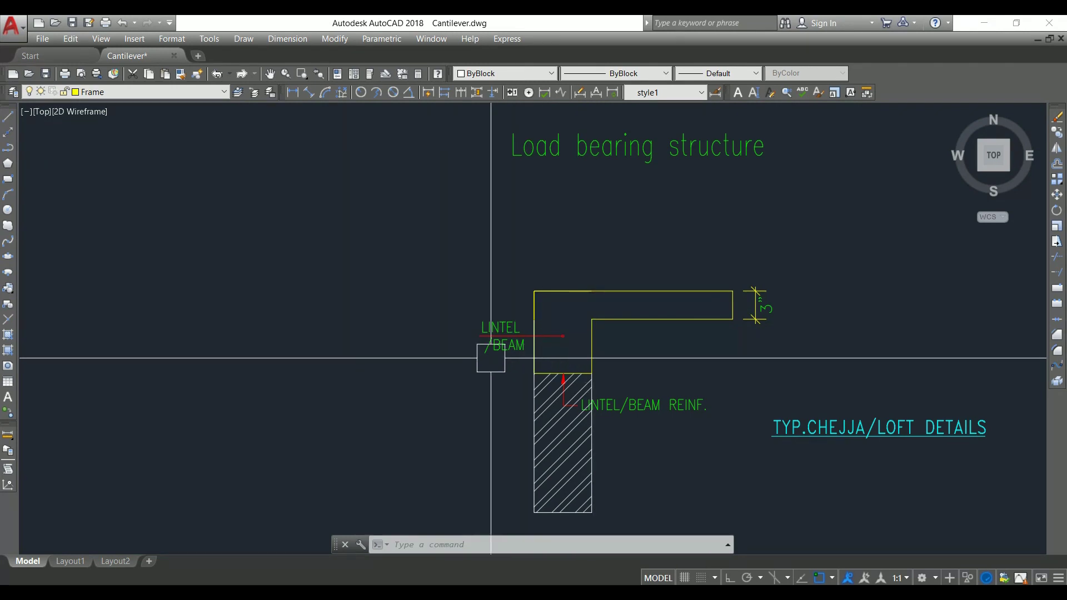
pyautogui.scroll(-3, 650, 389)
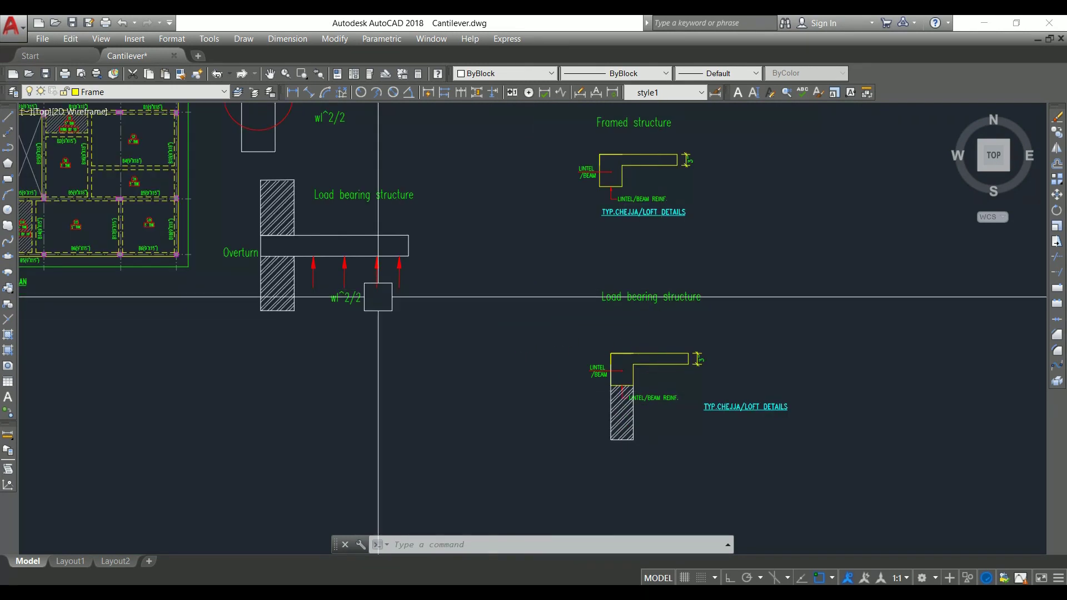
# Copy the Overturn label from the sketch to beside the load-bearing lintel detail
pyautogui.click(240, 252)
pyautogui.click(1055, 132)
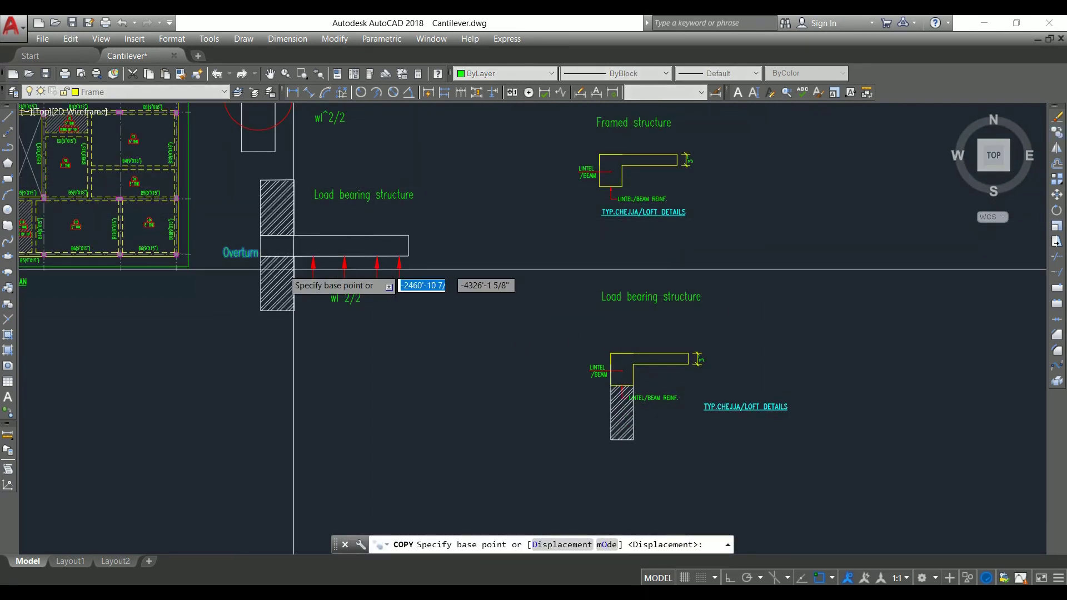
pyautogui.click(233, 257)
pyautogui.scroll(5, 603, 385)
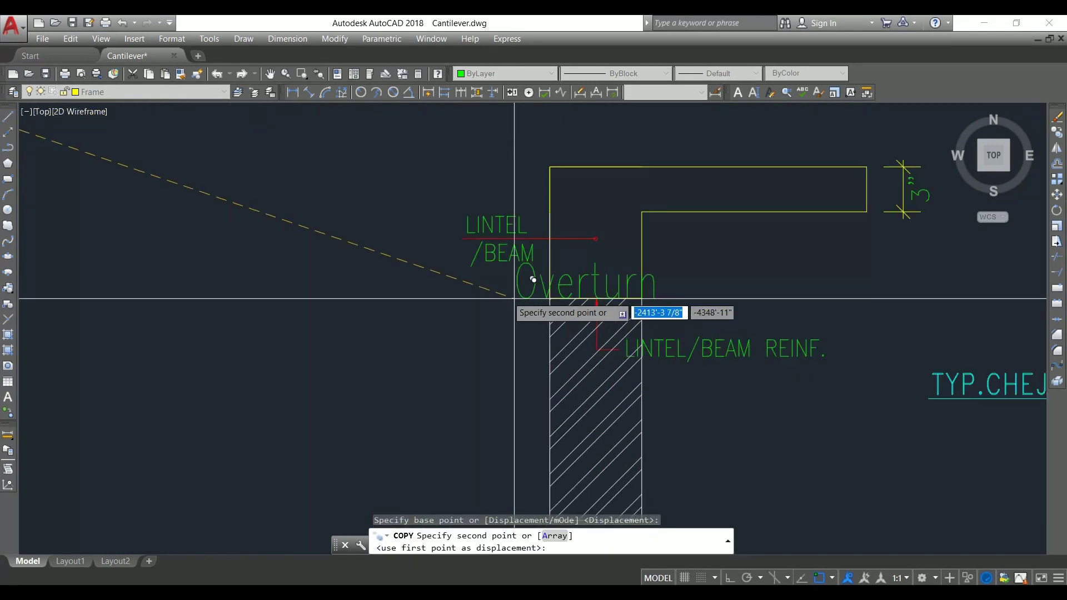
pyautogui.click(366, 180)
pyautogui.scroll(-2, 505, 383)
pyautogui.press('Escape')
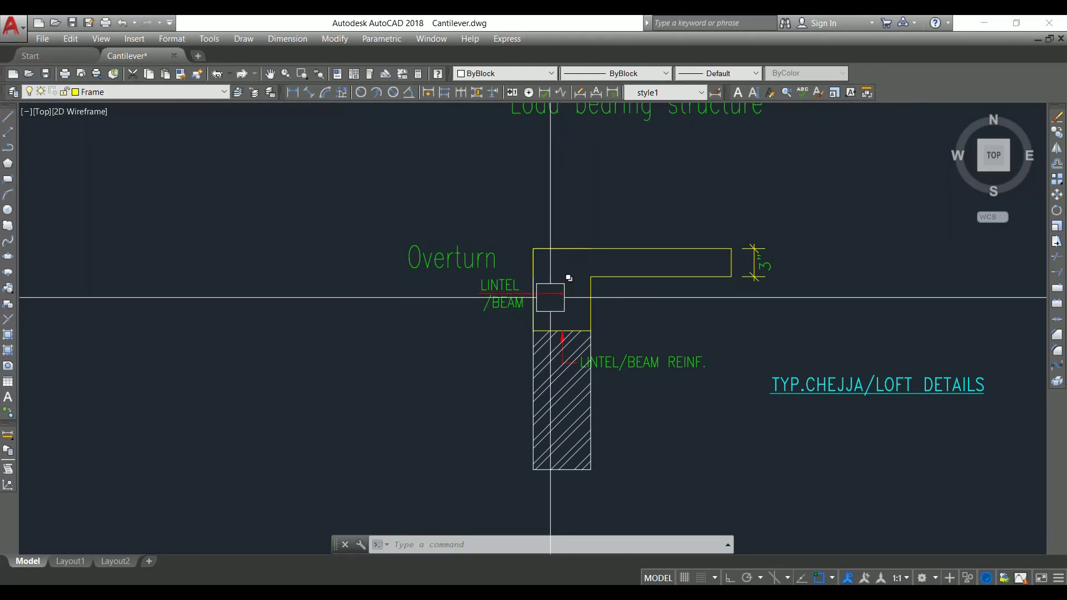
# Select the hatched wall under the lintel for copying above it
pyautogui.click(561, 400)
pyautogui.click(1022, 106)
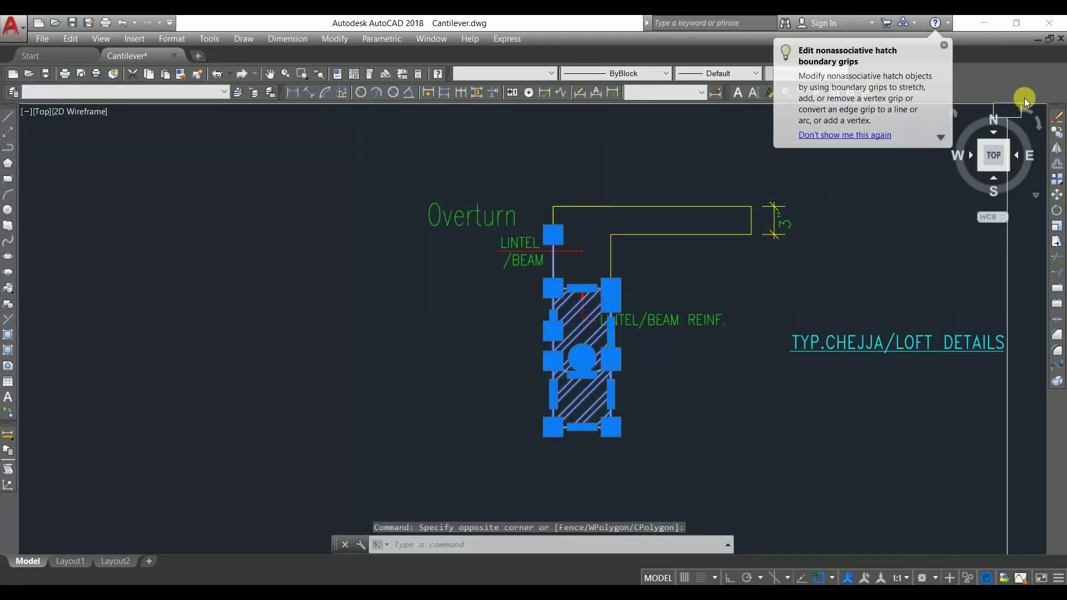
pyautogui.press('Escape')
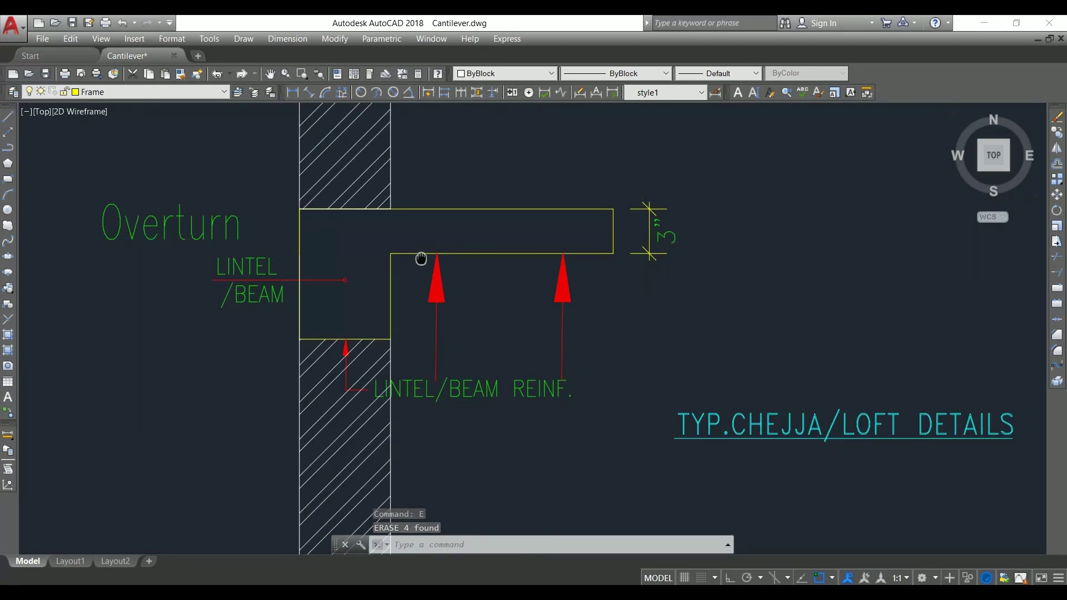
# Pan and zoom to centre the load-bearing chejja/loft detail beneath its cantilever slab
pyautogui.moveTo(420, 259); pyautogui.dragTo(539, 292)
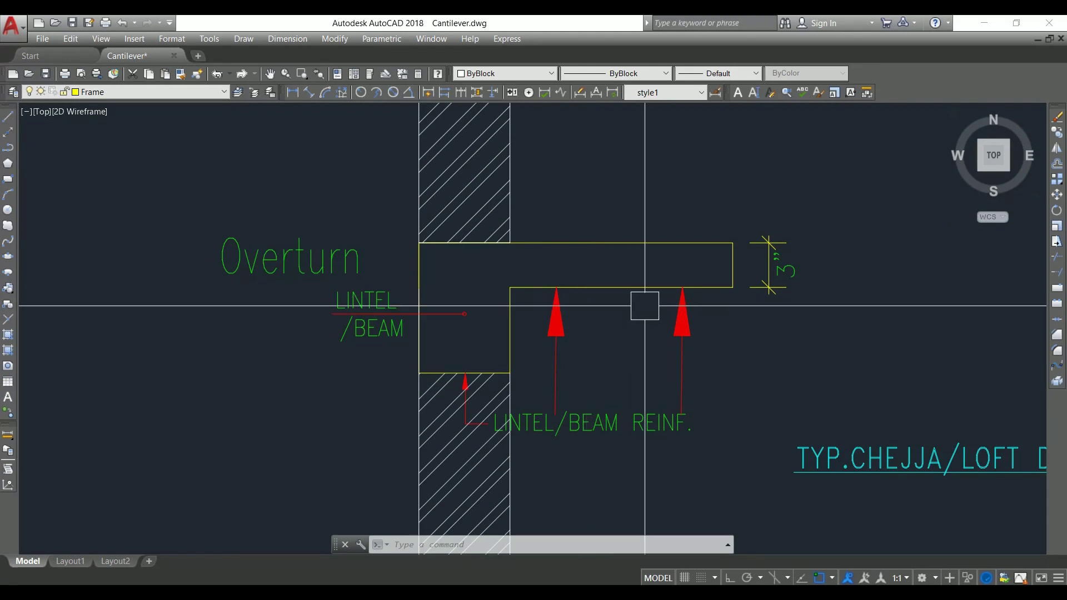
pyautogui.scroll(-2, 584, 294)
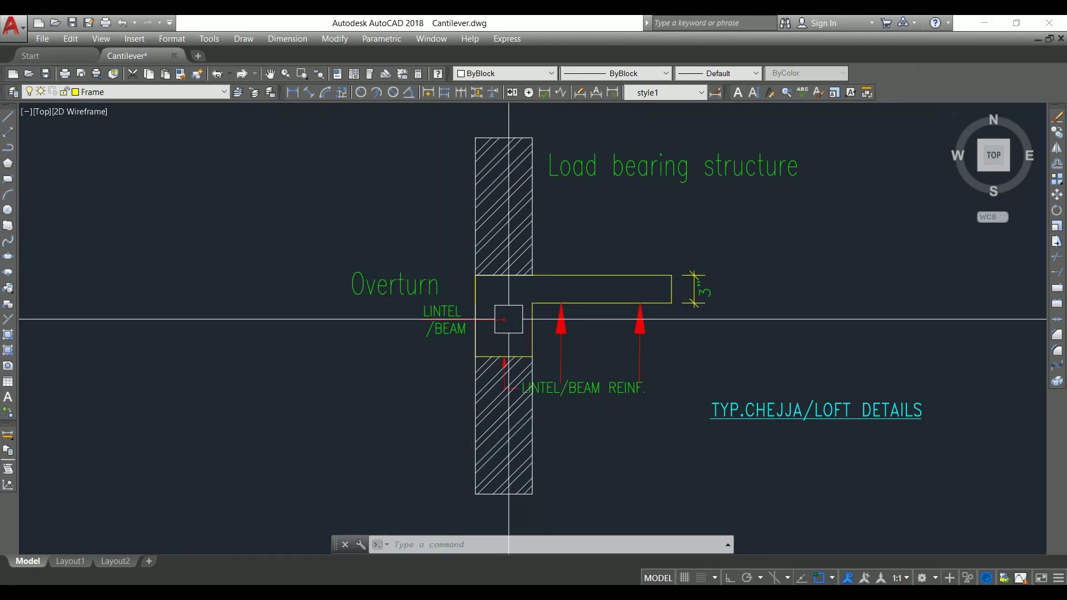
pyautogui.scroll(-2, 509, 318)
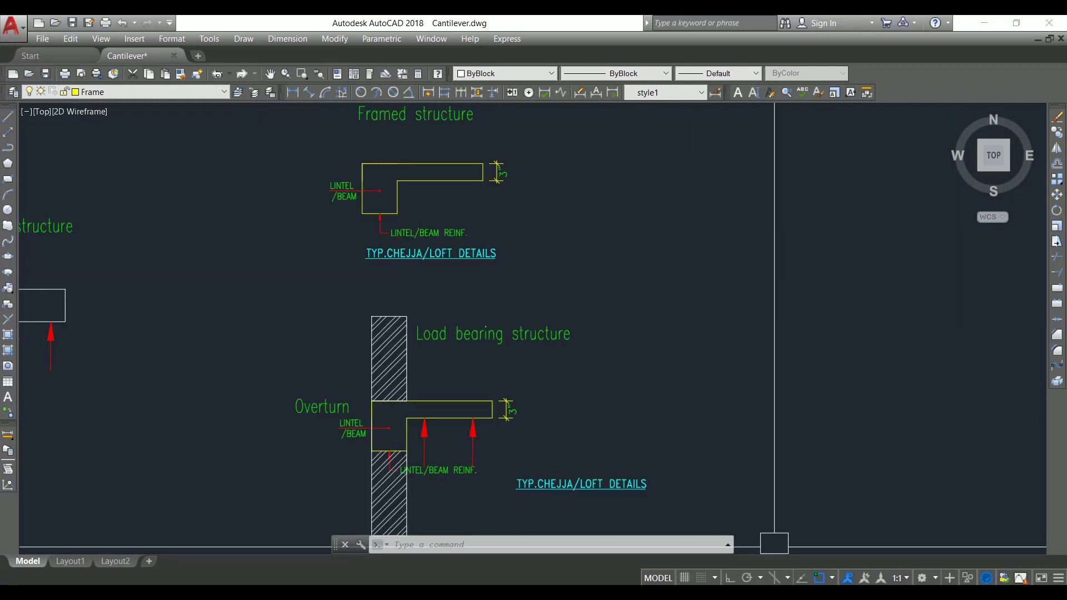